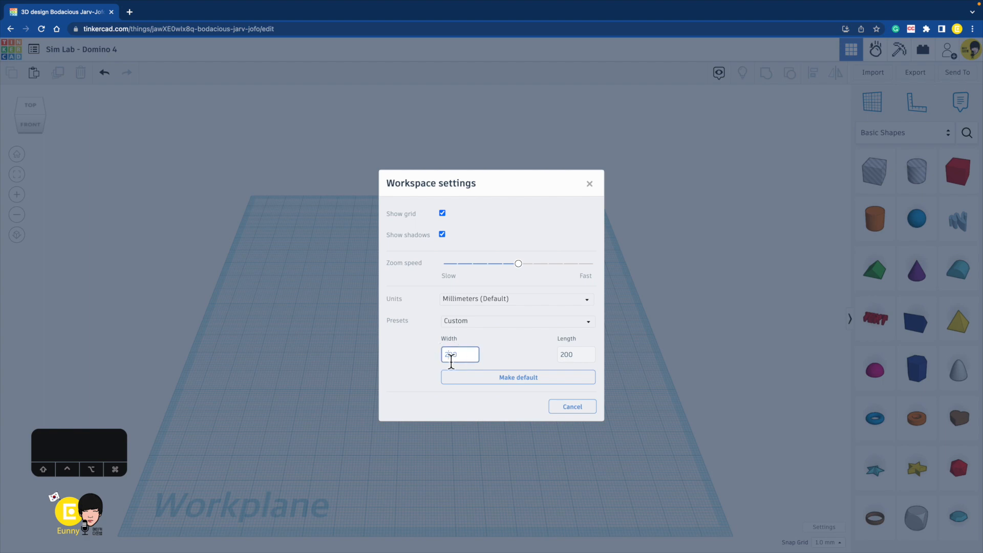
# Set the custom workplane size to 500 mm width and 500 mm length, and close the workspace settings.
pyautogui.click(564, 354)
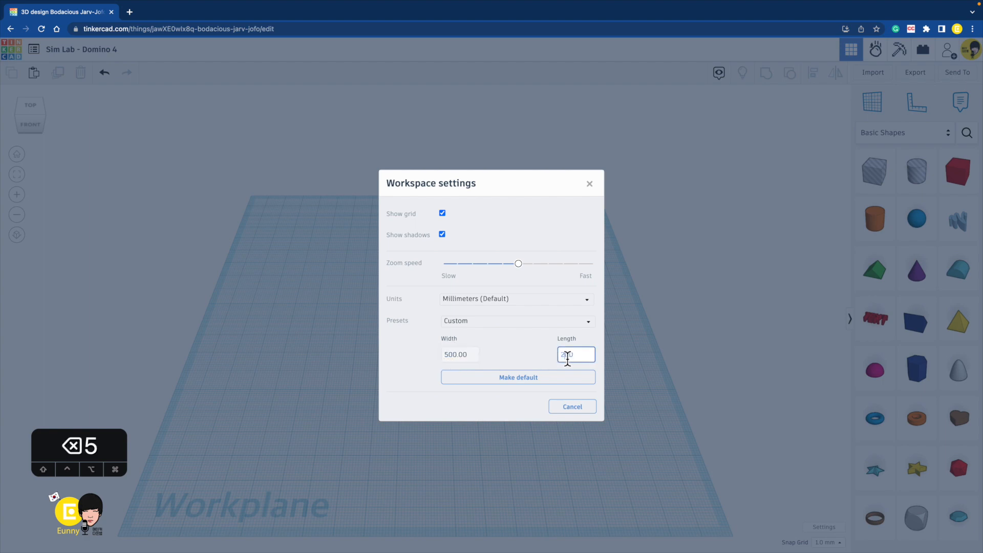
pyautogui.press('BackSpace')
pyautogui.write('5')
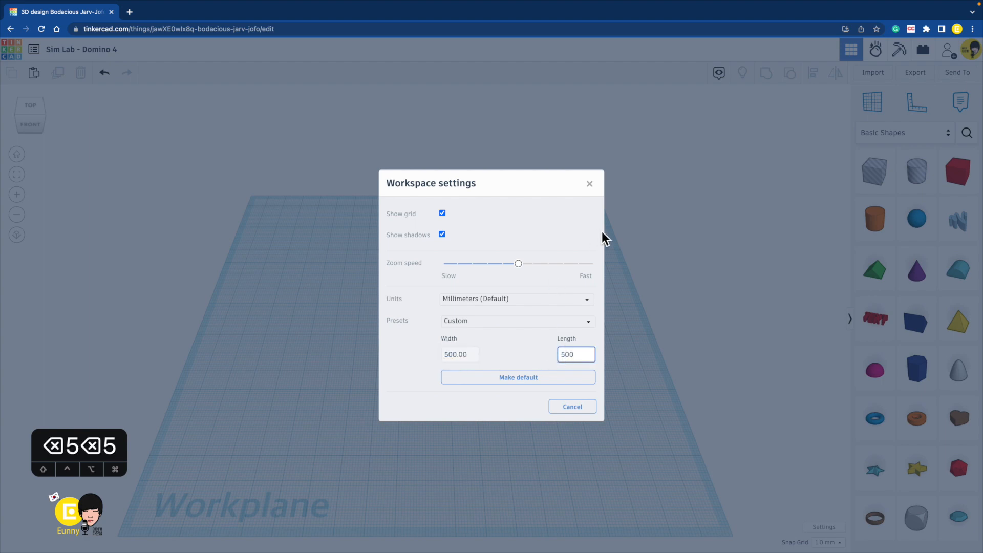
pyautogui.click(590, 184)
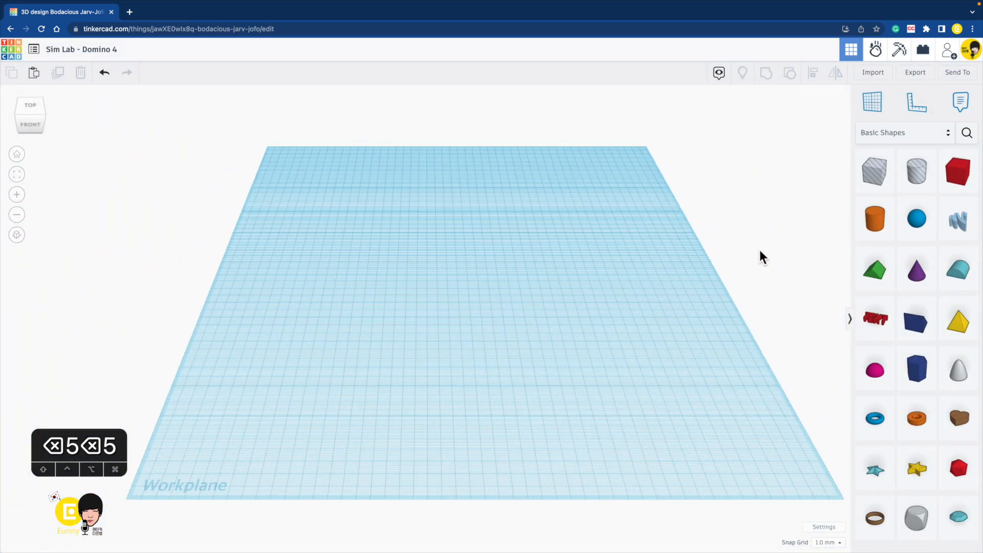
# Place a box on the workplane and resize its base to 4 mm wide and 20 mm deep.
pyautogui.click(526, 273)
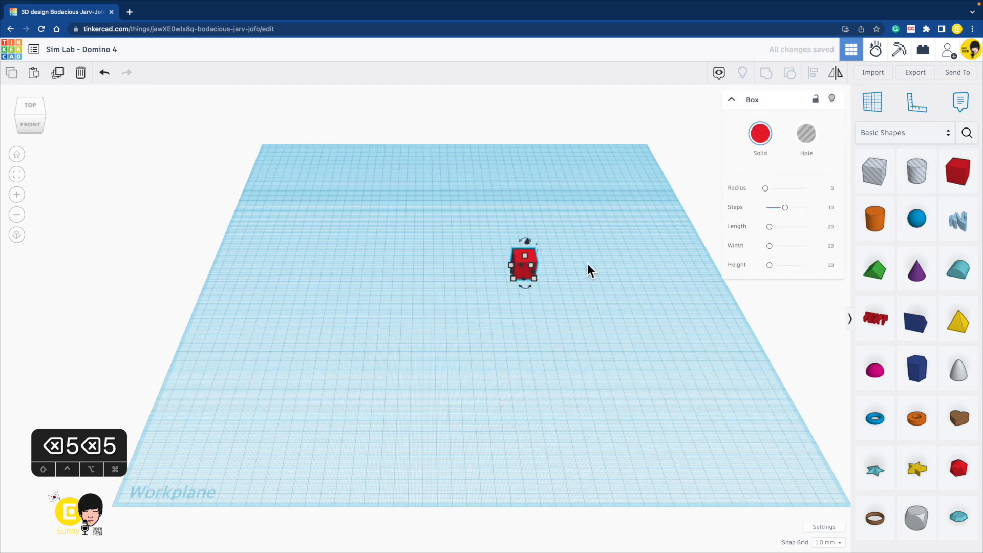
pyautogui.scroll(3, 588, 263)
pyautogui.moveTo(468, 300); pyautogui.dragTo(438, 303)
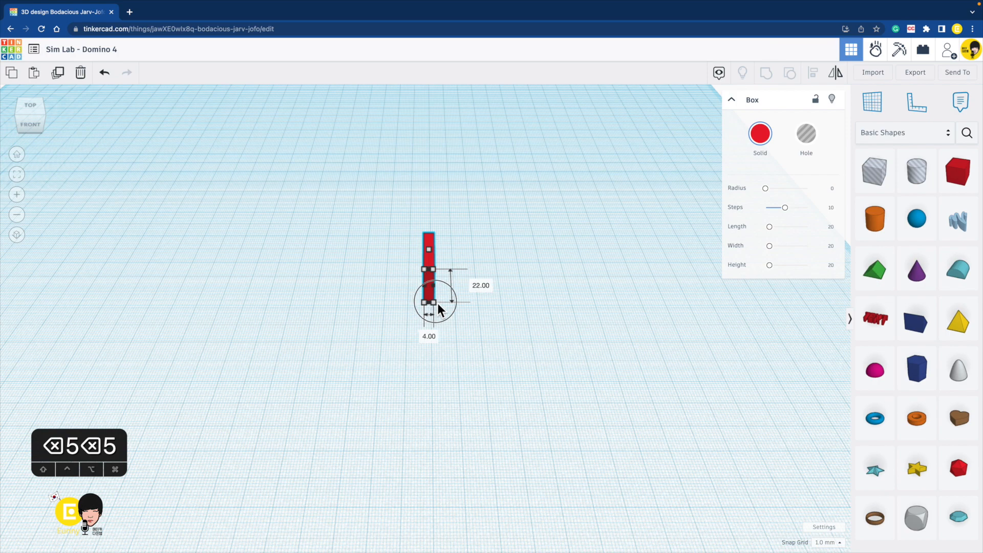
pyautogui.moveTo(387, 309); pyautogui.dragTo(456, 283, button='right')
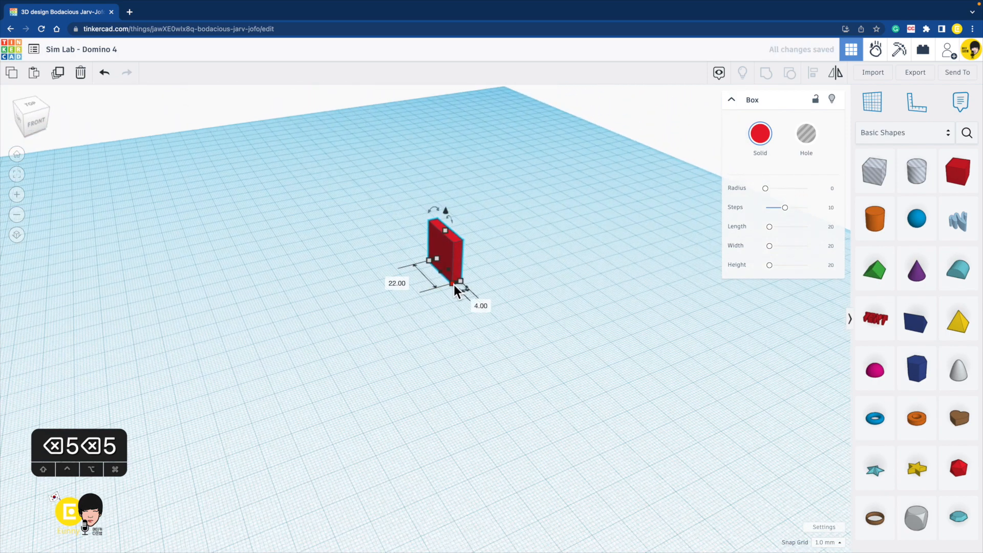
pyautogui.click(397, 282)
pyautogui.write('20')
pyautogui.press('Return')
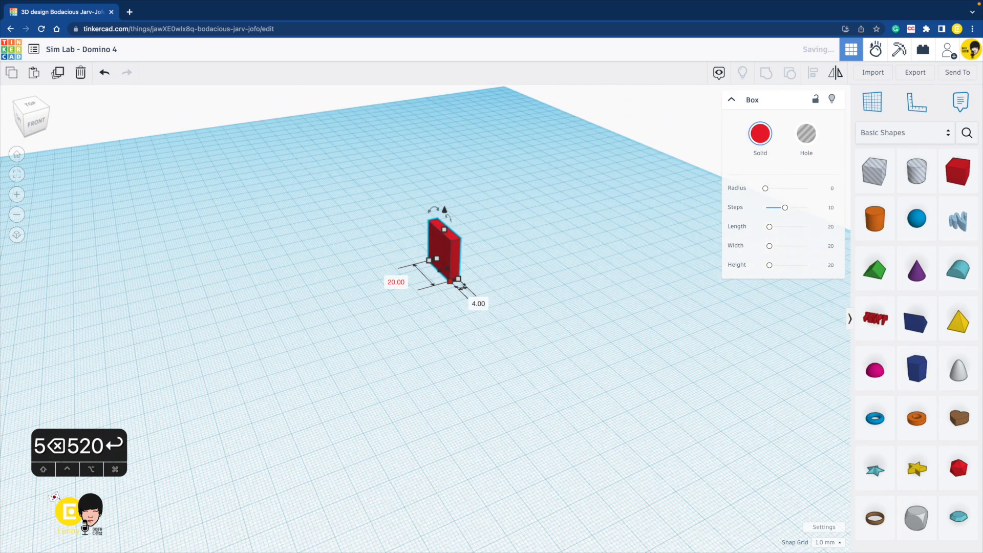
# Set the box's height to 40 mm to form a domino.
pyautogui.moveTo(443, 230); pyautogui.dragTo(444, 224)
pyautogui.write('40')
pyautogui.press('Return')
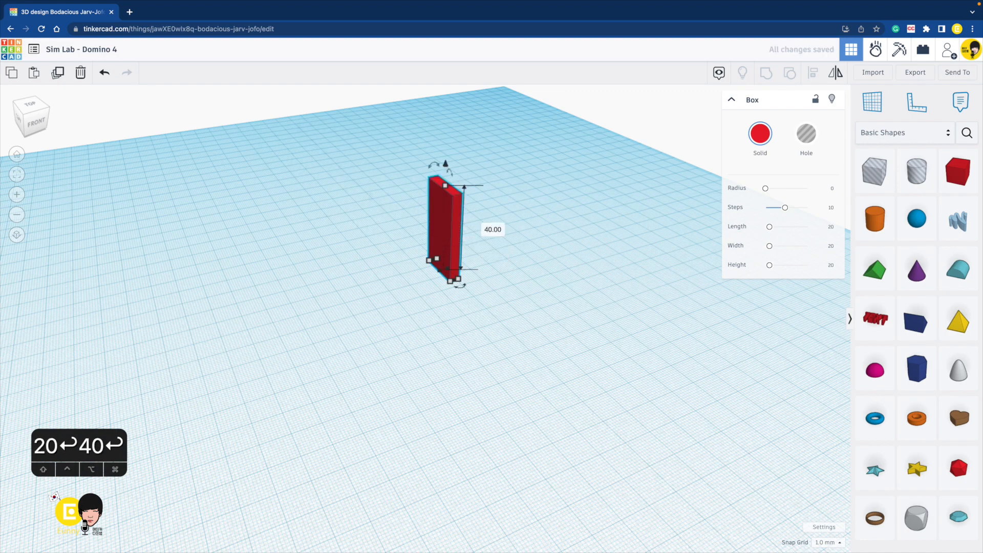
pyautogui.click(594, 275)
# Reposition the domino and duplicate it sideways repeatedly to form an evenly spaced straight row of five.
pyautogui.moveTo(595, 275); pyautogui.dragTo(405, 296, button='right')
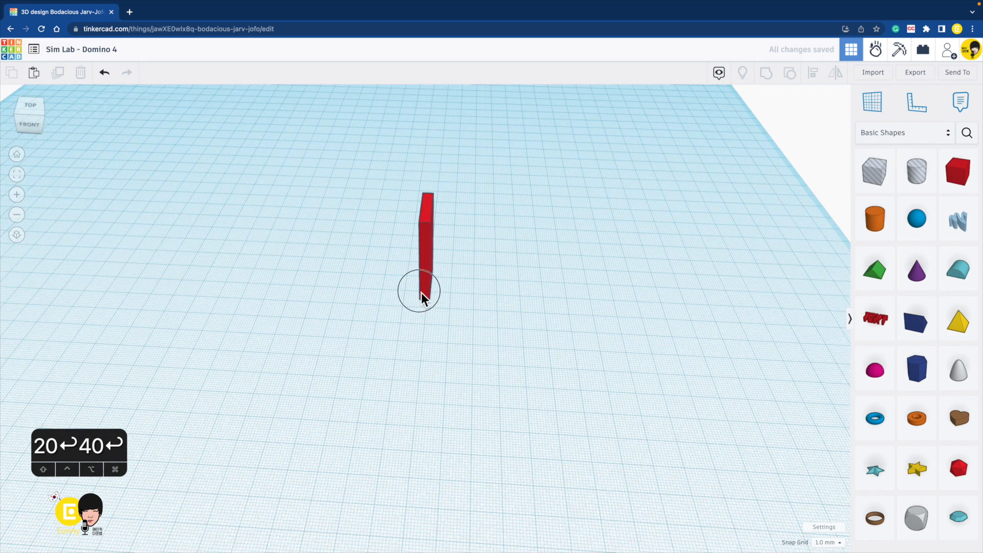
pyautogui.moveTo(422, 293); pyautogui.dragTo(410, 340)
pyautogui.click(474, 370)
pyautogui.moveTo(474, 370); pyautogui.dragTo(362, 358, button='right')
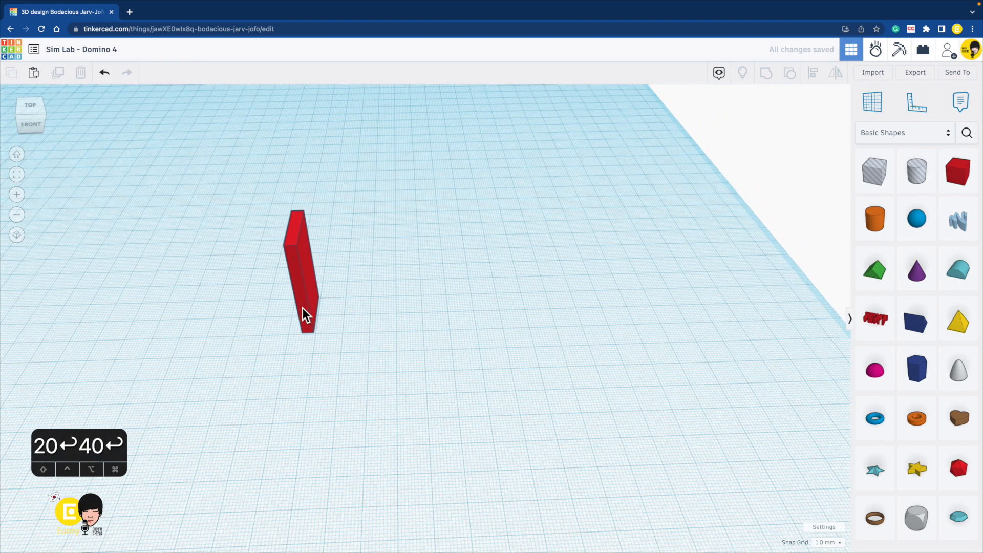
pyautogui.moveTo(303, 309); pyautogui.dragTo(406, 339)
pyautogui.hotkey('ctrl', 'd')
pyautogui.press('super+d')
pyautogui.press('super+d')
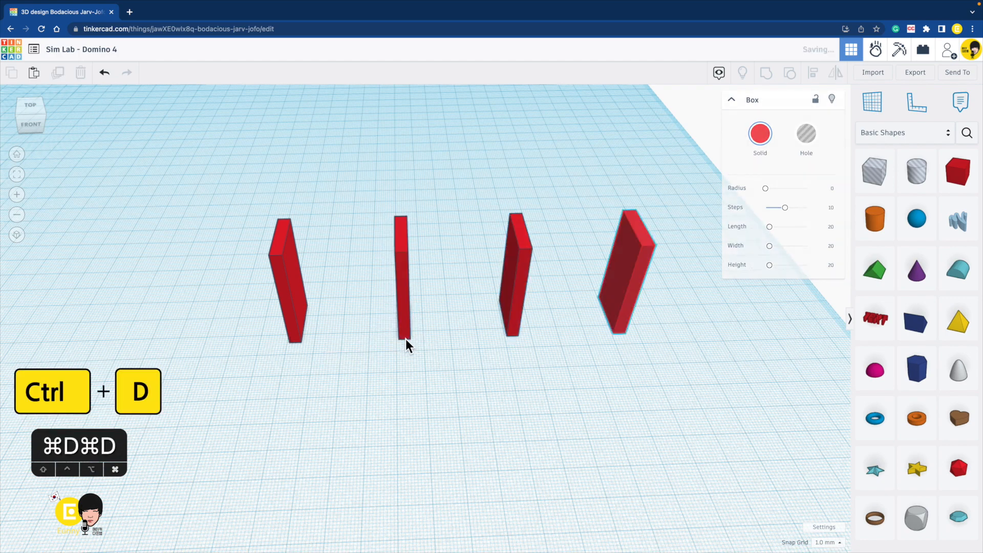
pyautogui.press('super+d')
pyautogui.click(512, 392)
# Run the physics simulation, throw objects at the row of five dominoes, and return to the 3D design.
pyautogui.scroll(-3, 512, 393)
pyautogui.moveTo(512, 392); pyautogui.dragTo(269, 318, button='right')
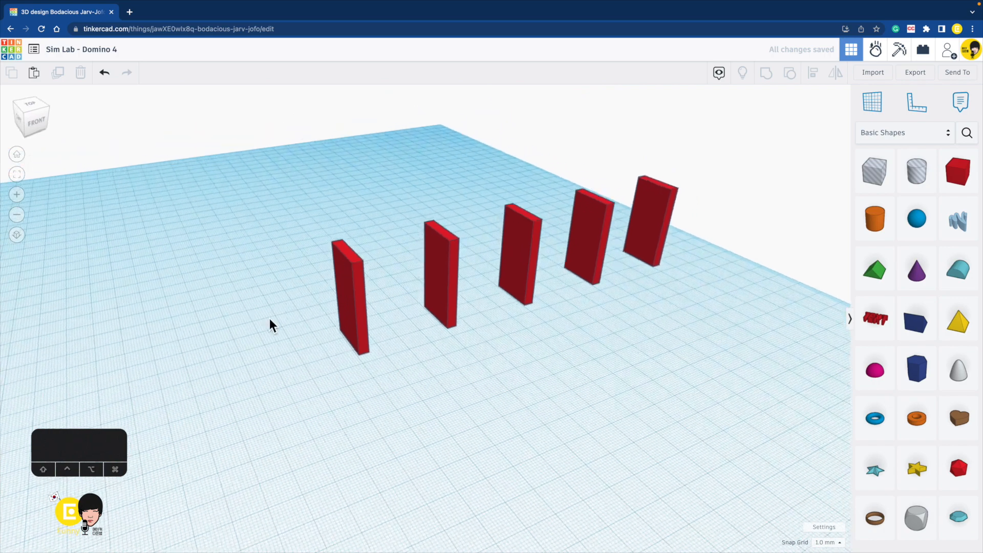
pyautogui.click(874, 55)
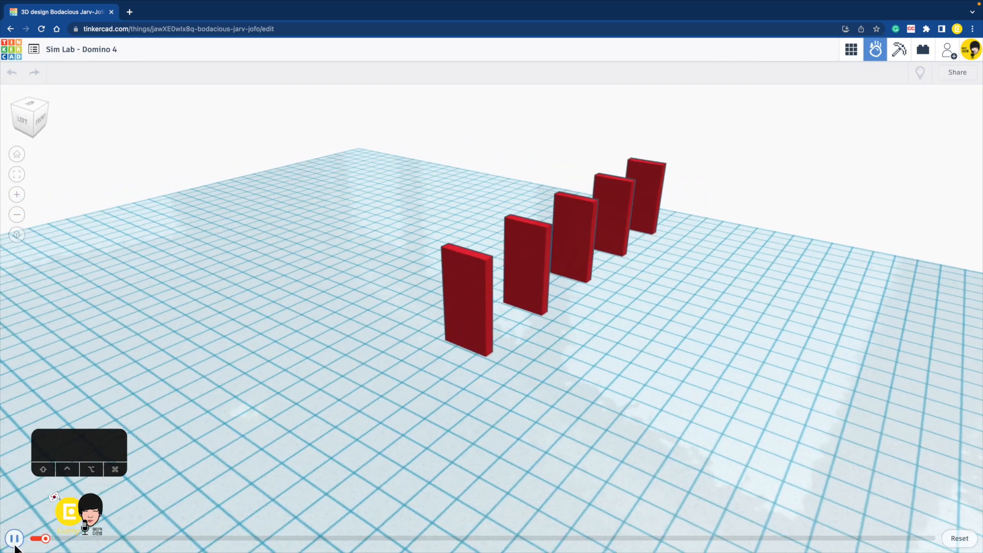
pyautogui.click(458, 294)
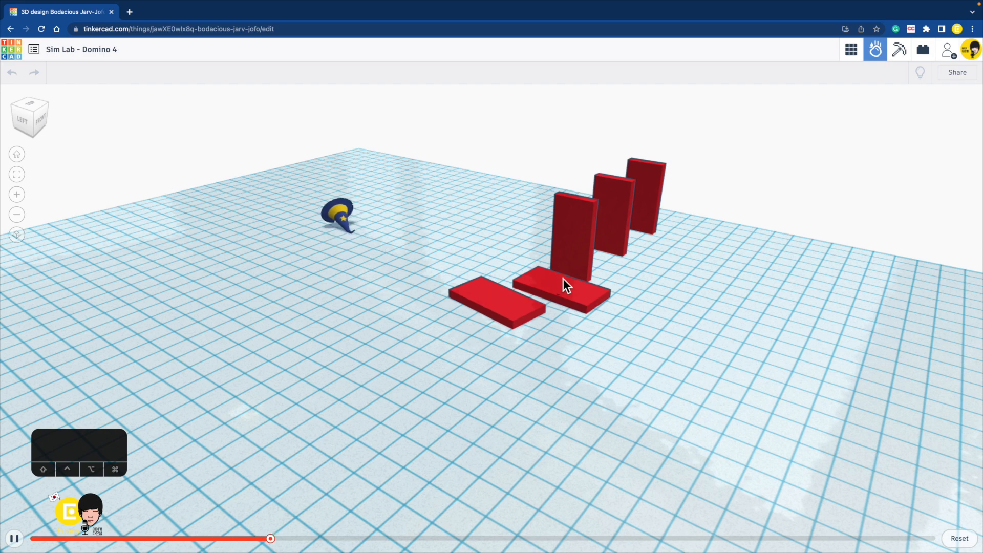
pyautogui.click(581, 234)
pyautogui.click(591, 230)
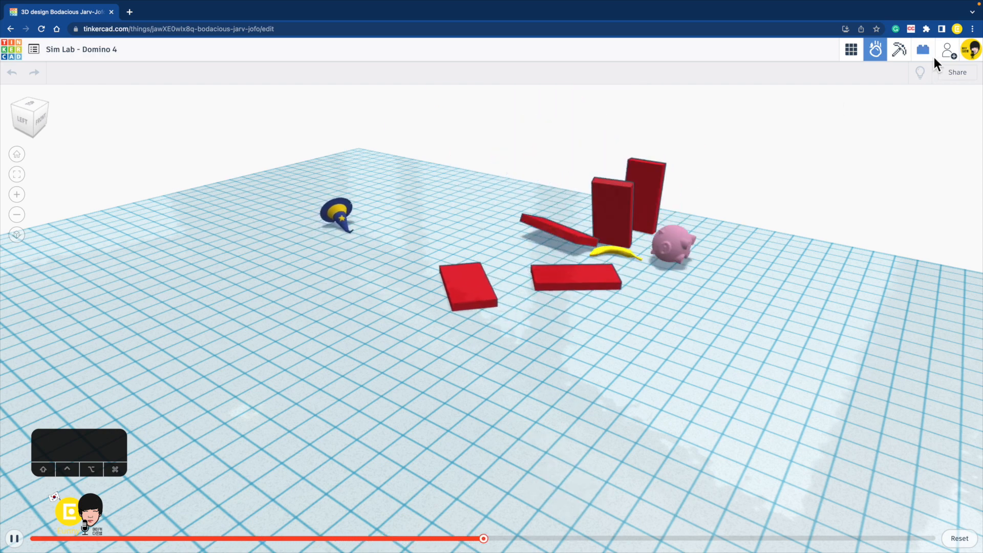
pyautogui.click(874, 55)
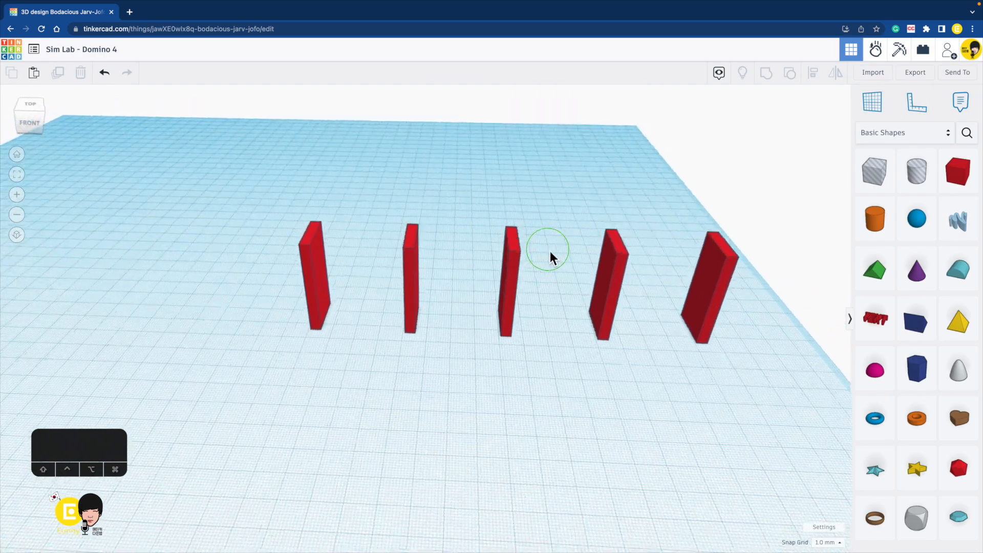
# Duplicate all five dominoes and shift the copies 20 mm sideways along the row.
pyautogui.moveTo(554, 253); pyautogui.dragTo(572, 303, button='right')
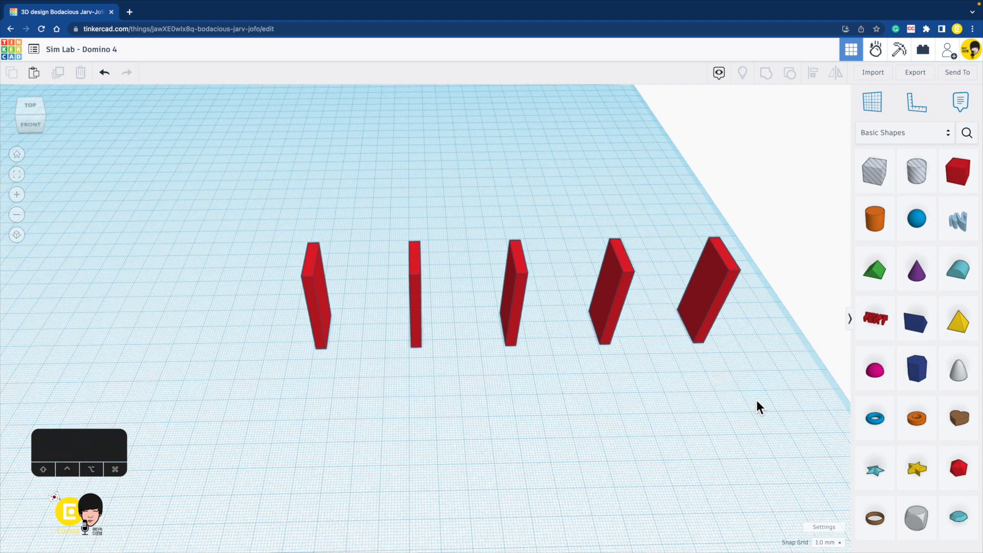
pyautogui.moveTo(757, 400); pyautogui.dragTo(234, 187)
pyautogui.hotkey('ctrl', 'd')
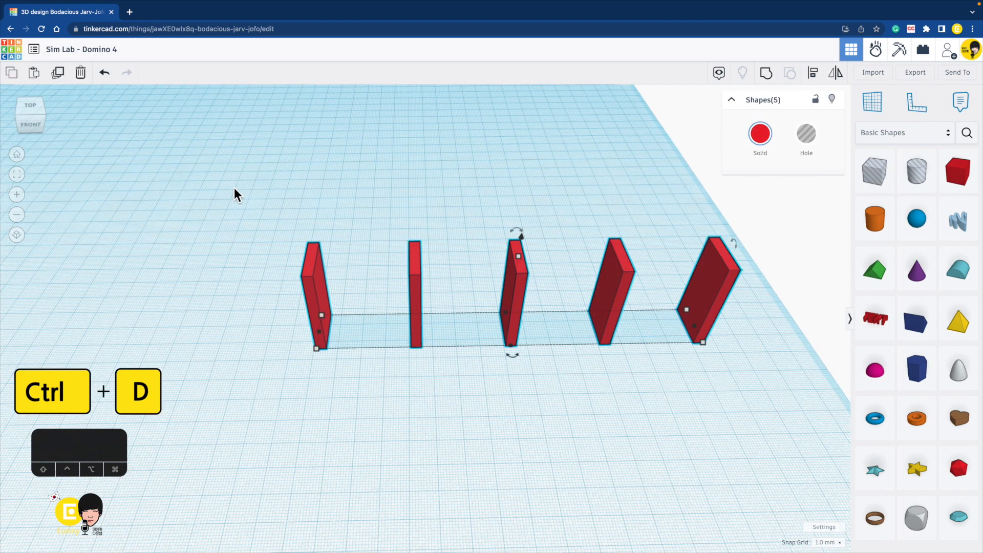
pyautogui.keyDown('shift'); pyautogui.moveTo(420, 343); pyautogui.dragTo(468, 350); pyautogui.keyUp('shift')
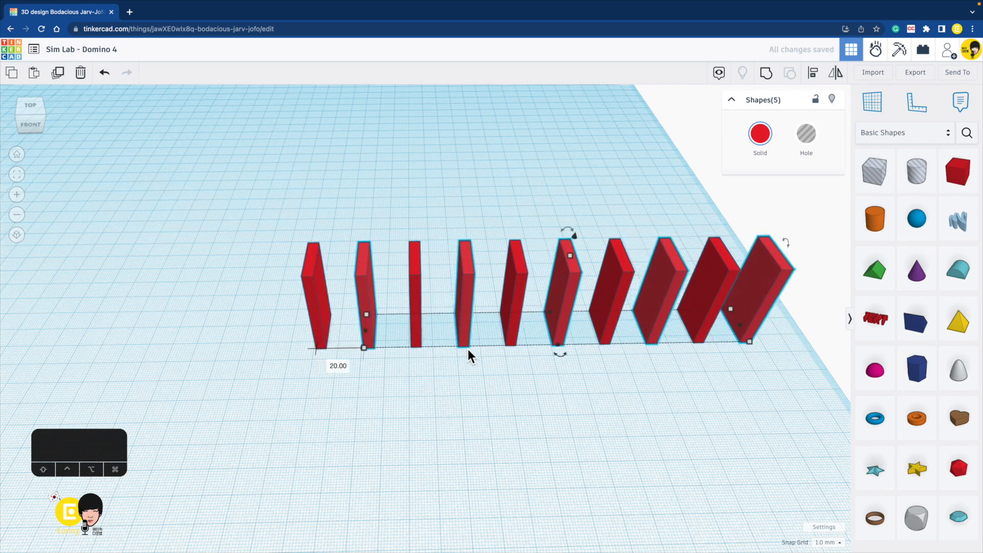
# Nudge the five copied dominoes six grid steps backward so the two sets are staggered.
pyautogui.press('Up')
pyautogui.press('Up')
pyautogui.press('Up')
pyautogui.press('Up')
pyautogui.press('Up')
pyautogui.press('Up')
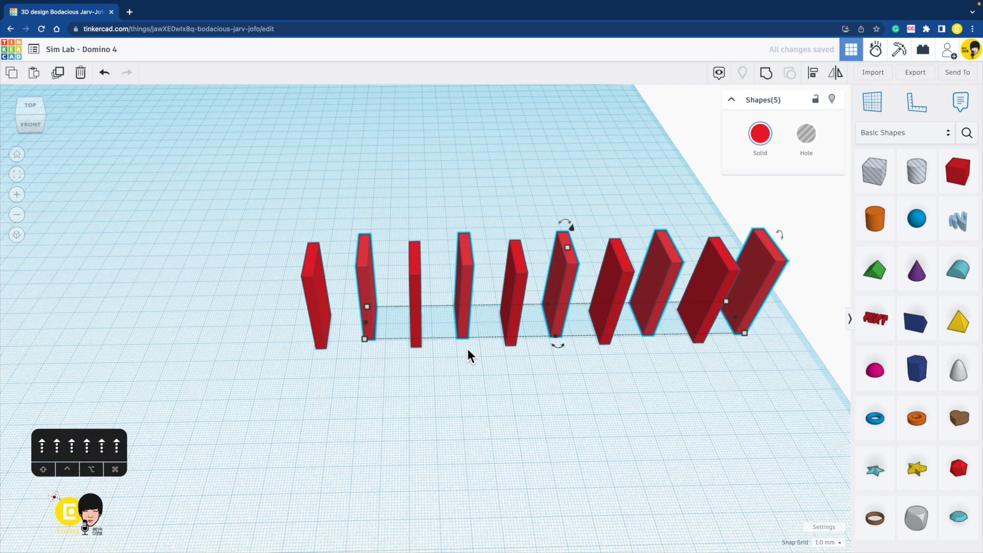
pyautogui.moveTo(437, 348); pyautogui.dragTo(517, 322, button='right')
pyautogui.click(672, 150)
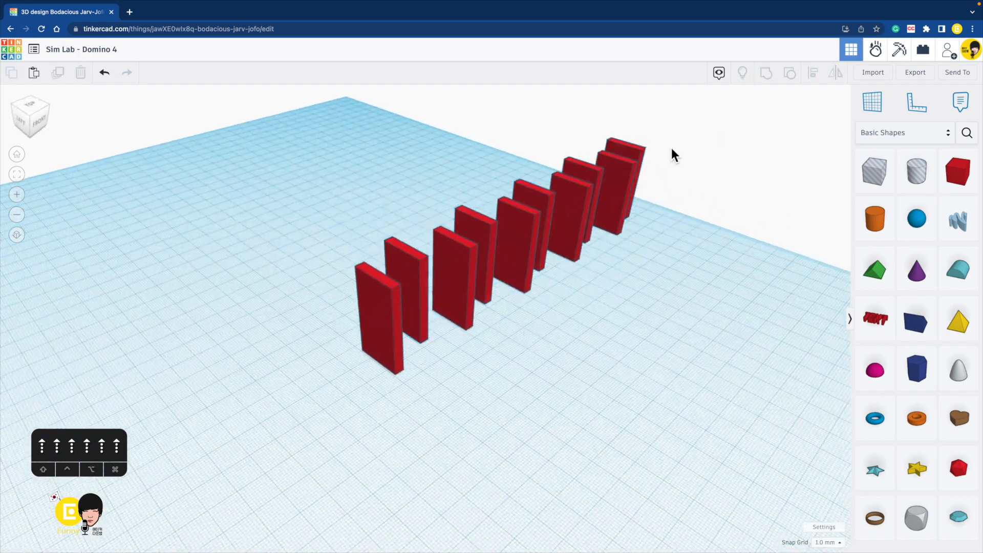
# Simulate the staggered dominoes, throw an object at the first one, and go back to the 3D design.
pyautogui.click(880, 50)
pyautogui.click(484, 269)
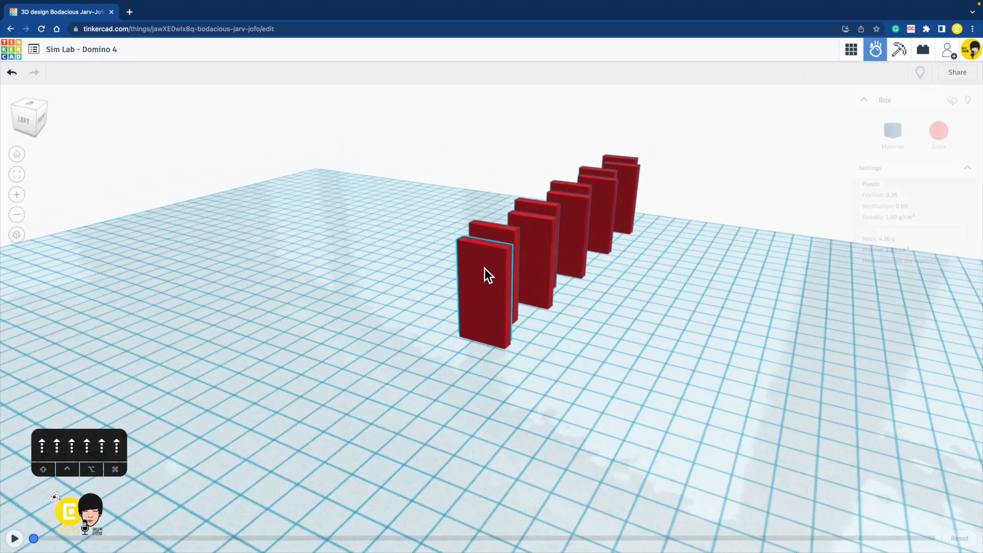
pyautogui.click(14, 538)
pyautogui.click(484, 253)
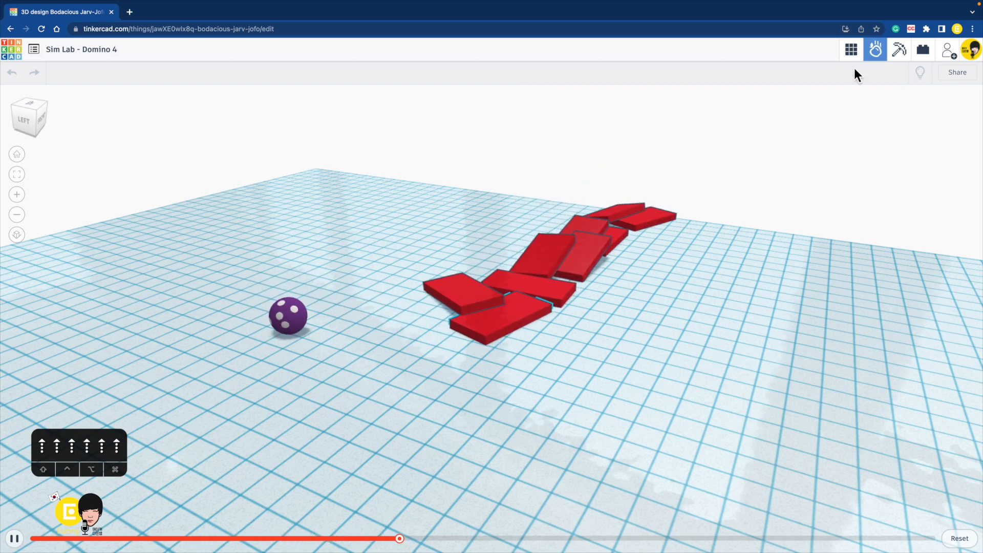
pyautogui.click(856, 50)
# Recolor the second domino in the row orange and the third one yellow.
pyautogui.moveTo(645, 205); pyautogui.dragTo(555, 259, button='right')
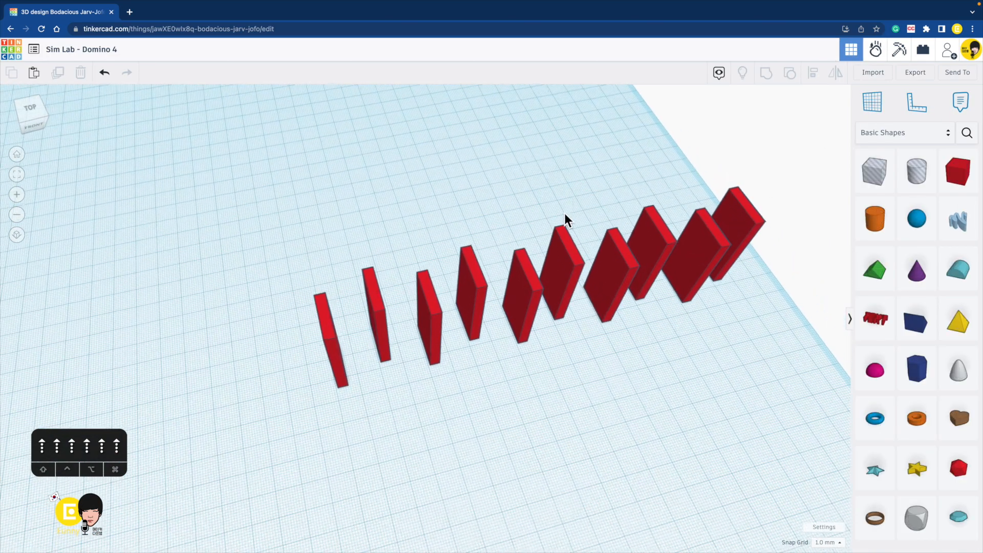
pyautogui.moveTo(565, 213); pyautogui.dragTo(459, 189, button='middle')
pyautogui.moveTo(459, 189); pyautogui.dragTo(405, 182, button='right')
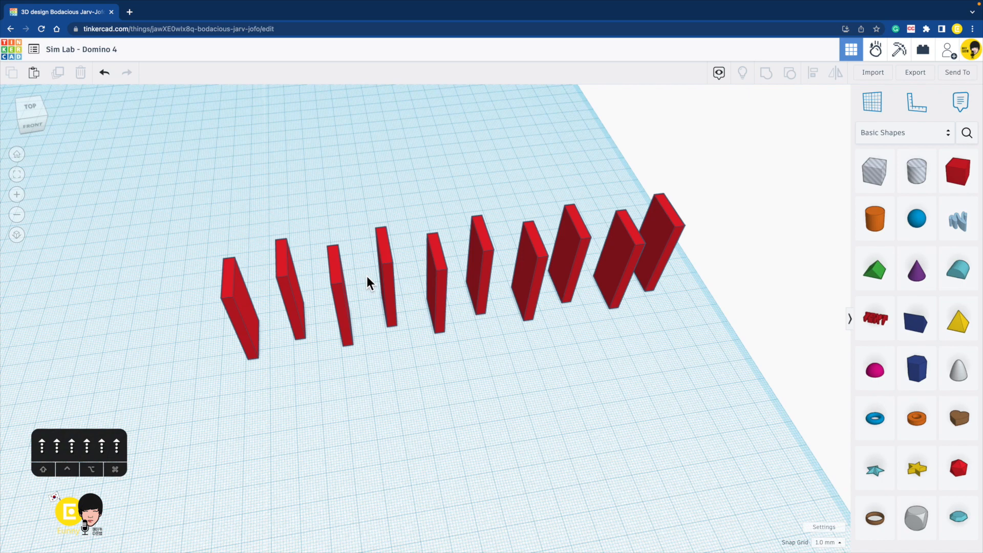
pyautogui.click(284, 297)
pyautogui.click(759, 135)
pyautogui.click(767, 221)
pyautogui.click(338, 277)
pyautogui.click(760, 134)
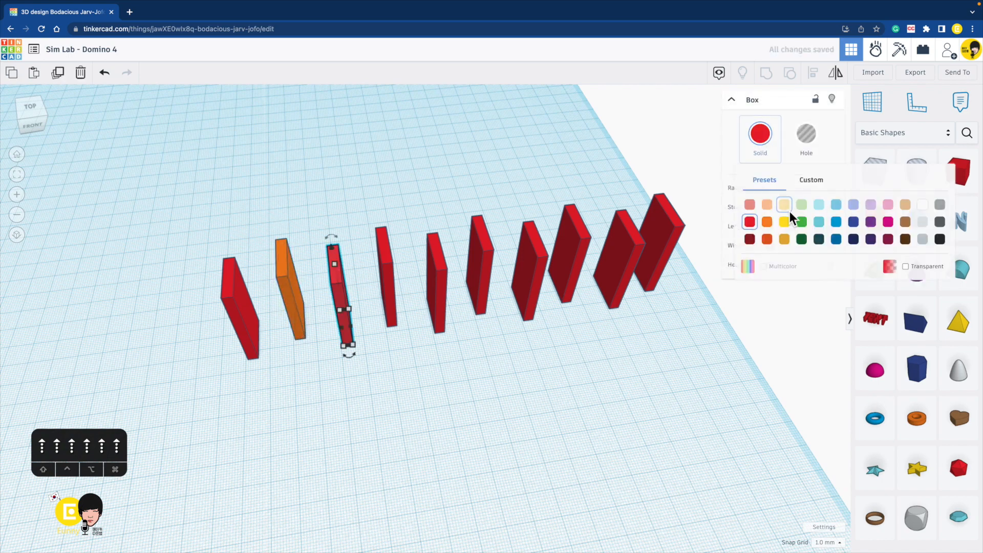
pyautogui.click(784, 221)
# Recolor the fourth domino green and the fifth one light blue.
pyautogui.click(386, 277)
pyautogui.click(760, 134)
pyautogui.click(802, 222)
pyautogui.click(436, 282)
pyautogui.click(760, 134)
pyautogui.click(819, 222)
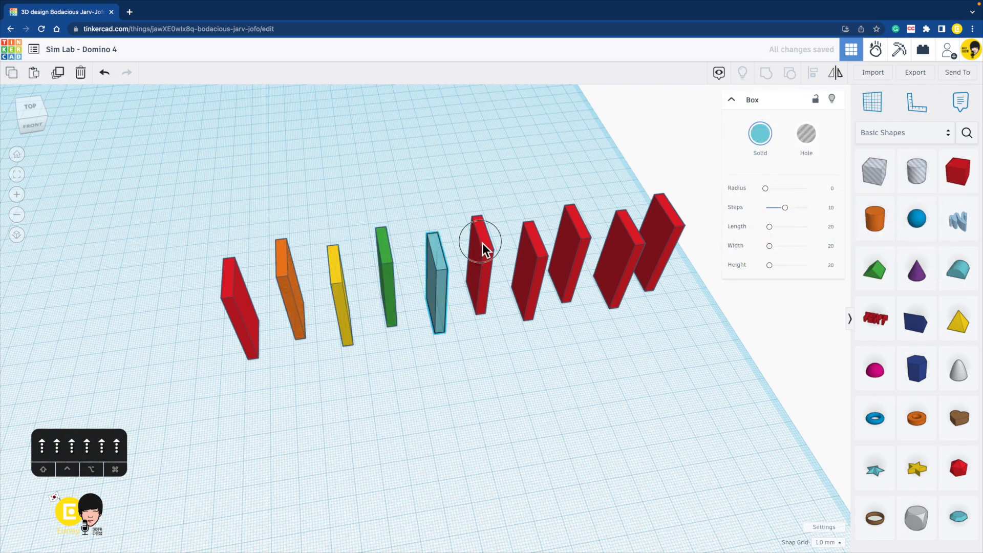
# Recolor the sixth domino blue and the seventh one dark blue.
pyautogui.click(484, 250)
pyautogui.click(760, 134)
pyautogui.click(836, 222)
pyautogui.click(530, 266)
pyautogui.click(760, 134)
pyautogui.click(853, 222)
# Recolor the eighth domino purple, the ninth magenta and the tenth brown.
pyautogui.click(578, 238)
pyautogui.click(760, 134)
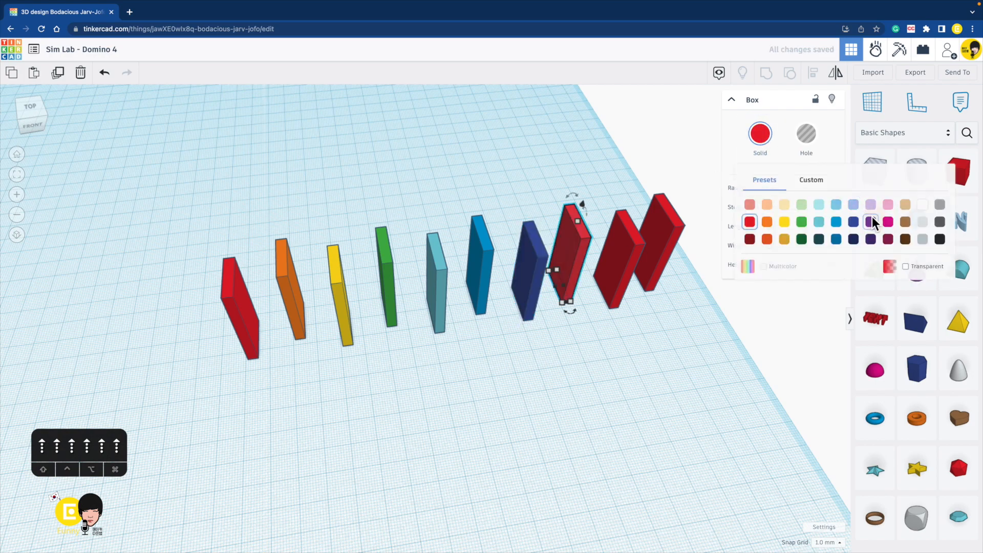
pyautogui.click(871, 222)
pyautogui.click(620, 256)
pyautogui.click(760, 134)
pyautogui.click(888, 222)
pyautogui.click(661, 241)
pyautogui.click(760, 134)
pyautogui.click(905, 222)
pyautogui.click(650, 394)
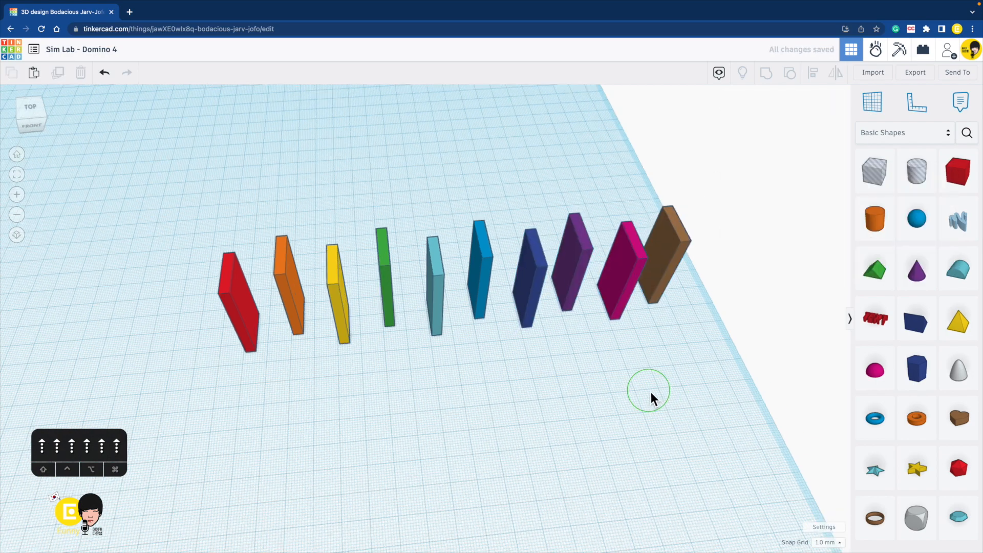
# Select the light blue, dark blue and magenta dominoes together and stretch them outward on their offset side.
pyautogui.moveTo(651, 393); pyautogui.dragTo(360, 316, button='right')
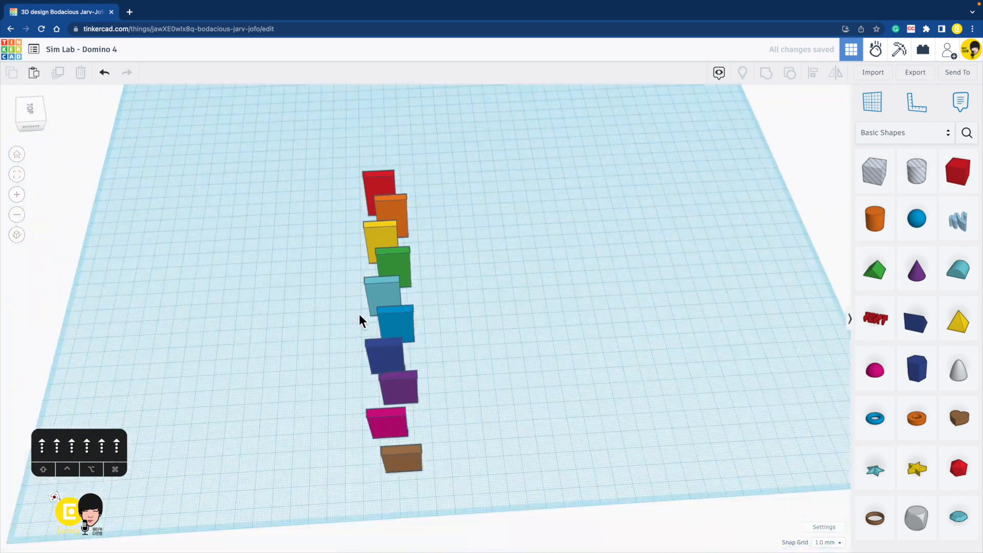
pyautogui.moveTo(483, 318); pyautogui.dragTo(380, 233, button='right')
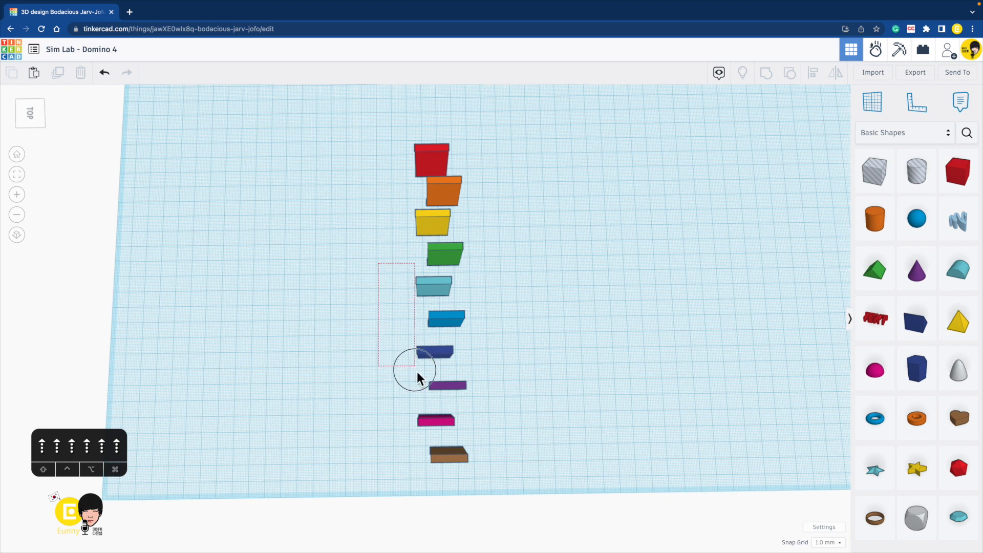
pyautogui.moveTo(422, 436); pyautogui.dragTo(423, 436)
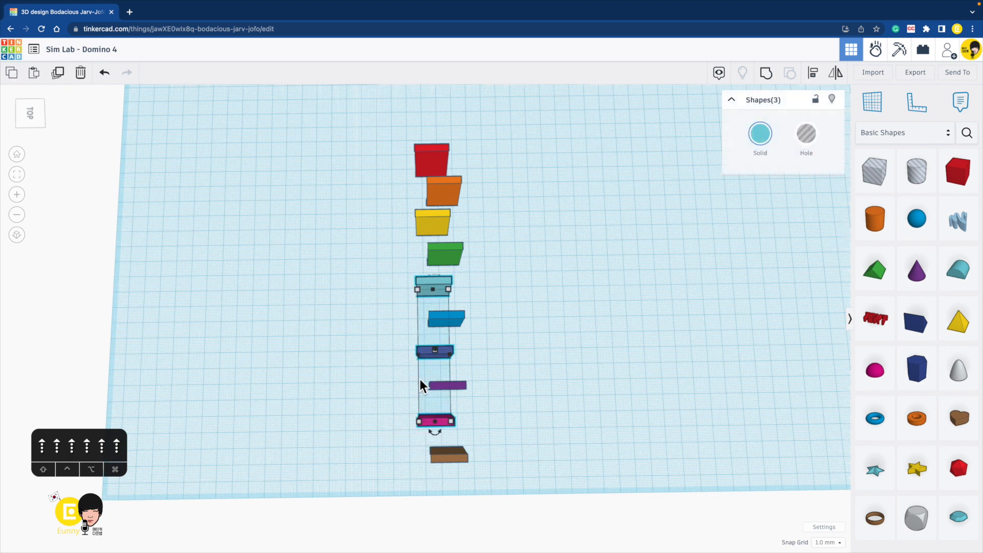
pyautogui.moveTo(420, 358); pyautogui.dragTo(392, 355)
pyautogui.click(521, 476)
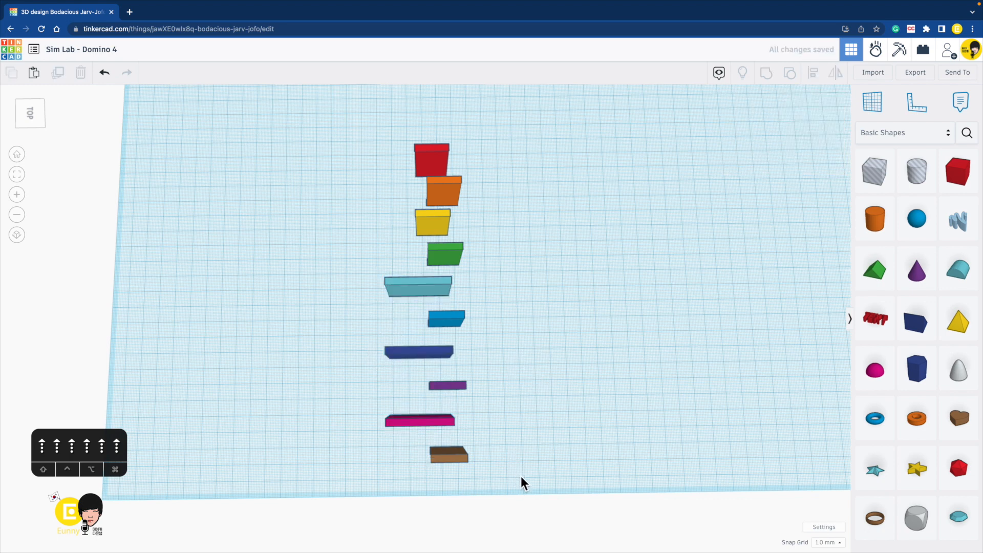
# Stretch the green, blue, purple and brown dominoes together toward the opposite side to about 35 mm.
pyautogui.moveTo(474, 303); pyautogui.dragTo(462, 240)
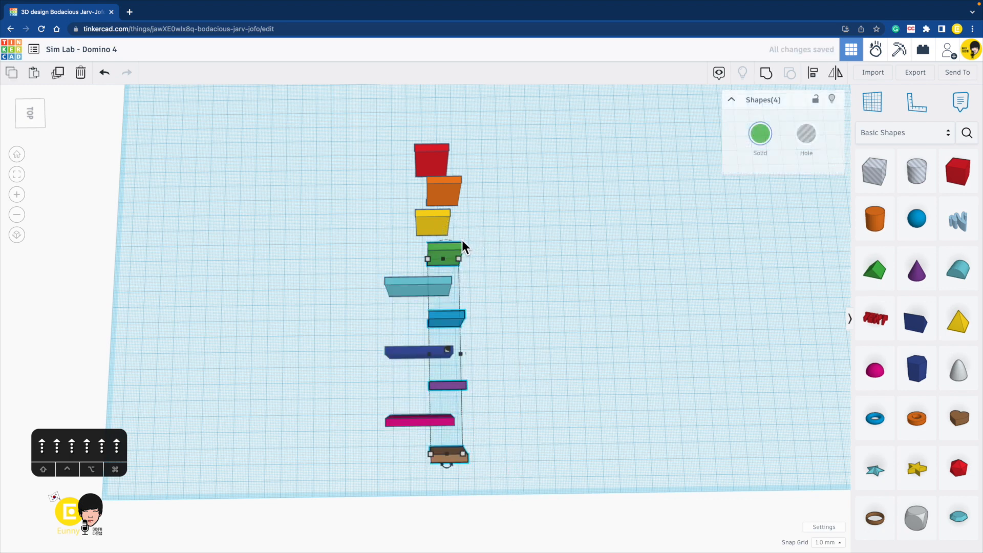
pyautogui.moveTo(466, 358); pyautogui.dragTo(487, 358)
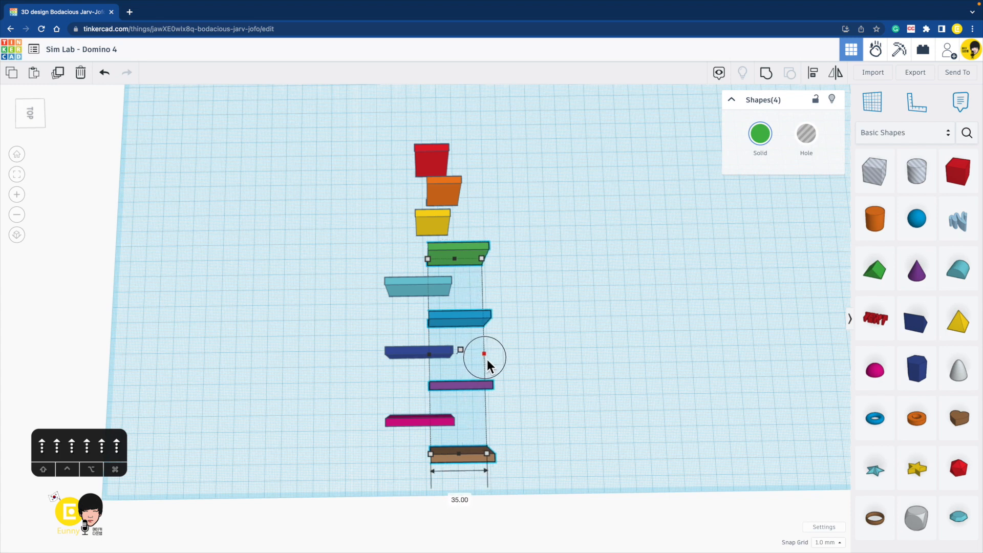
# Shorten the green and light blue dominoes slightly at their outer ends so they are narrower than the dominoes behind them.
pyautogui.moveTo(487, 358); pyautogui.dragTo(487, 359)
pyautogui.click(537, 367)
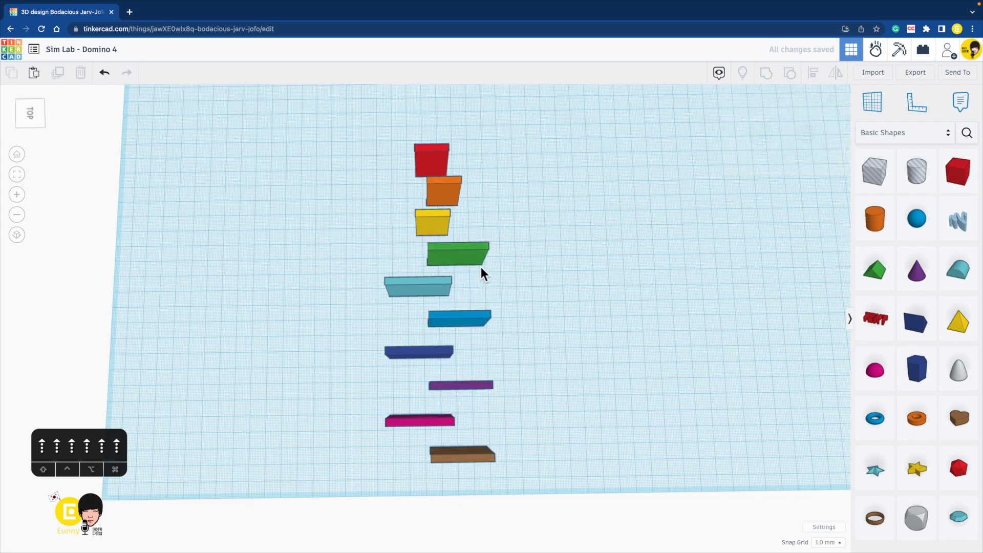
pyautogui.click(481, 266)
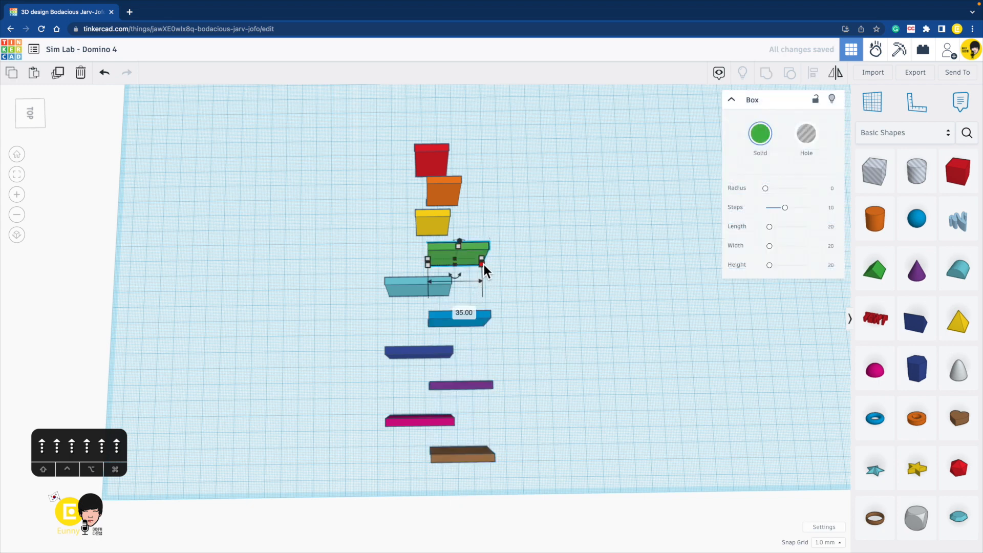
pyautogui.moveTo(483, 264); pyautogui.dragTo(475, 263)
pyautogui.click(406, 284)
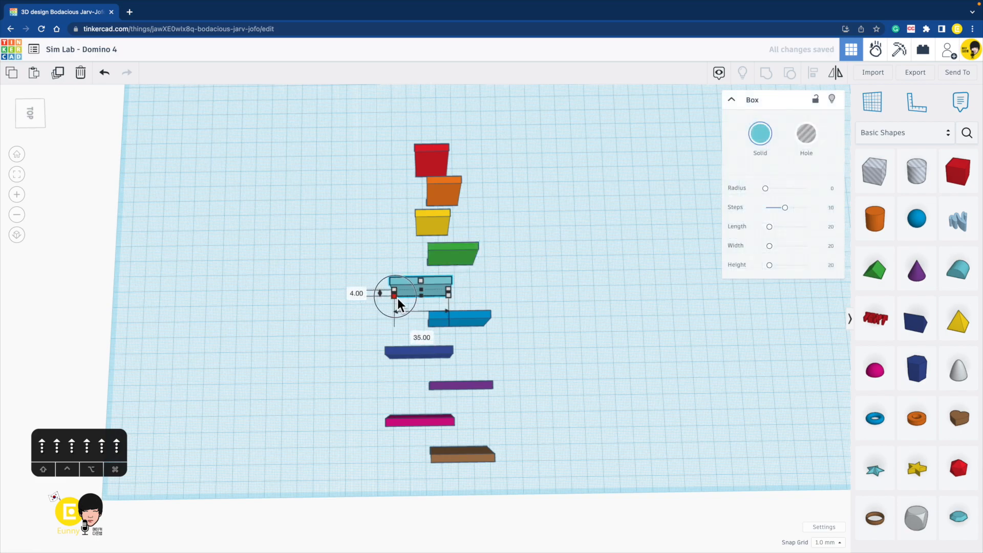
pyautogui.moveTo(397, 298); pyautogui.dragTo(403, 297)
pyautogui.click(338, 322)
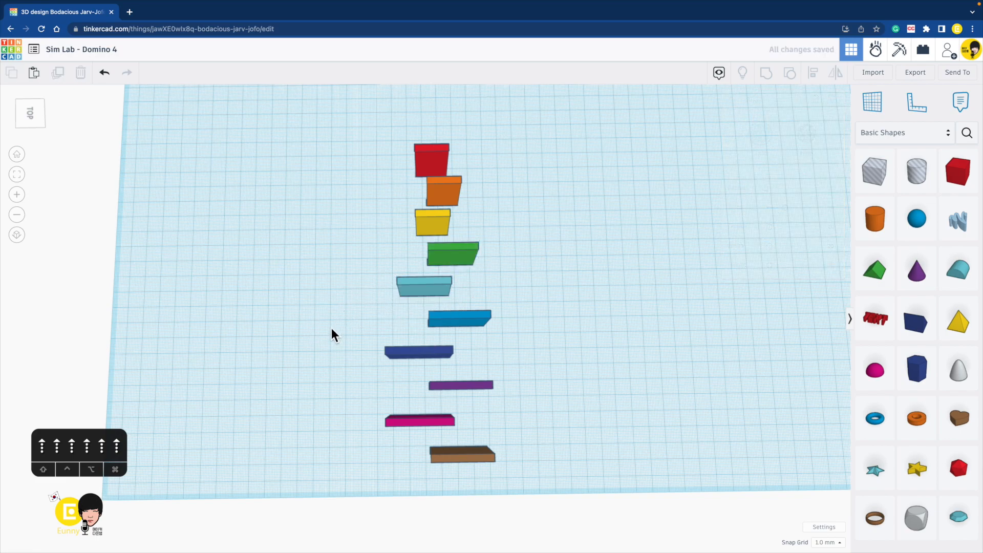
# Select all ten dominoes, shift them about 8 mm along the row, and place a duplicate row about 287 mm away on the opposite half.
pyautogui.moveTo(332, 329); pyautogui.dragTo(659, 376, button='right')
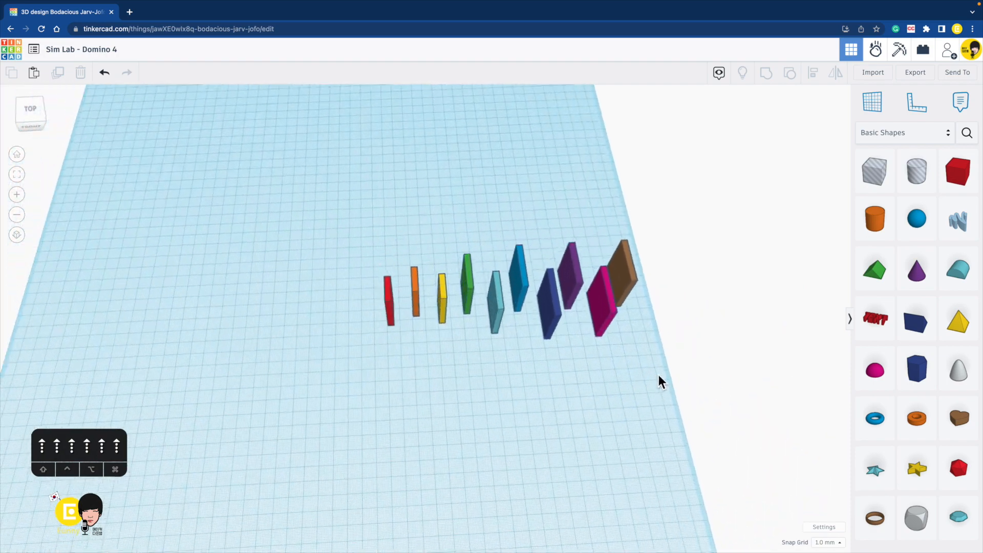
pyautogui.moveTo(659, 377); pyautogui.dragTo(388, 205)
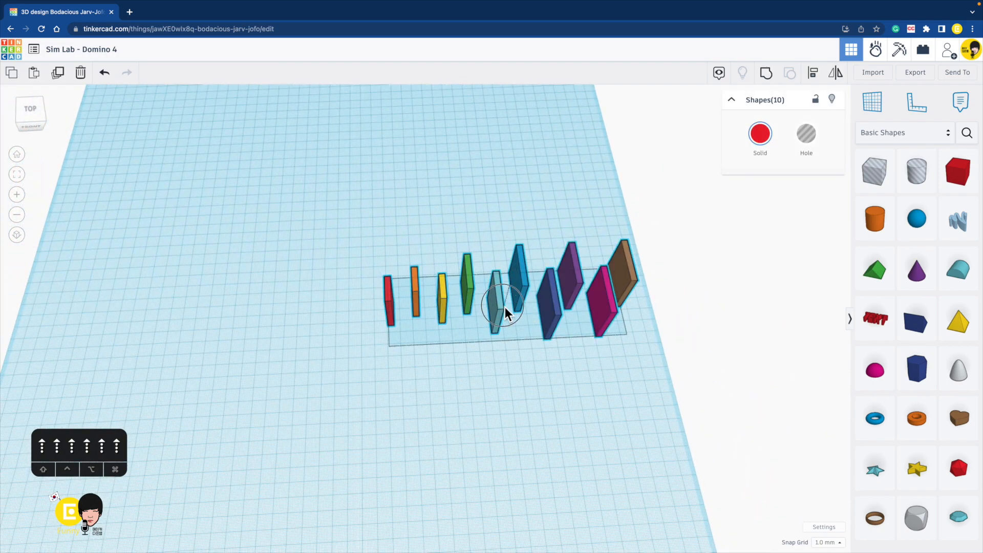
pyautogui.moveTo(505, 306); pyautogui.dragTo(510, 306)
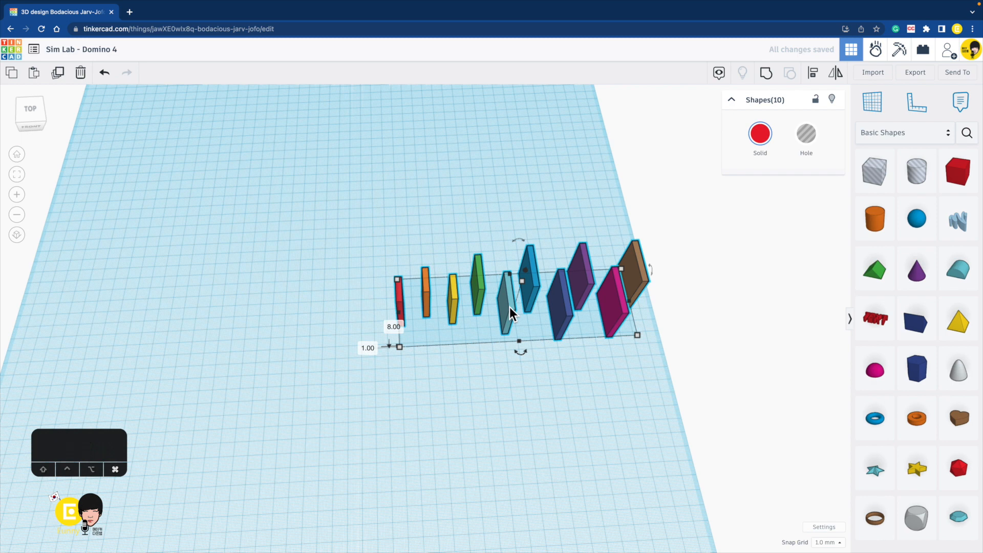
pyautogui.keyDown('shift'); pyautogui.moveTo(512, 309); pyautogui.dragTo(116, 275); pyautogui.keyUp('shift')
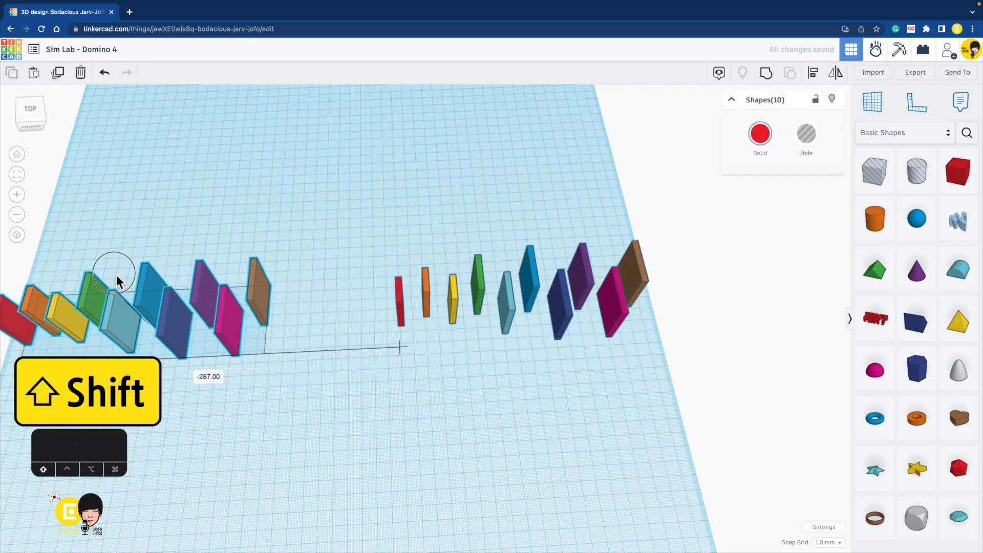
# Mirror the duplicated row along its length and across its width so its red domino faces the original row's red one.
pyautogui.moveTo(323, 247); pyautogui.dragTo(545, 235, button='right')
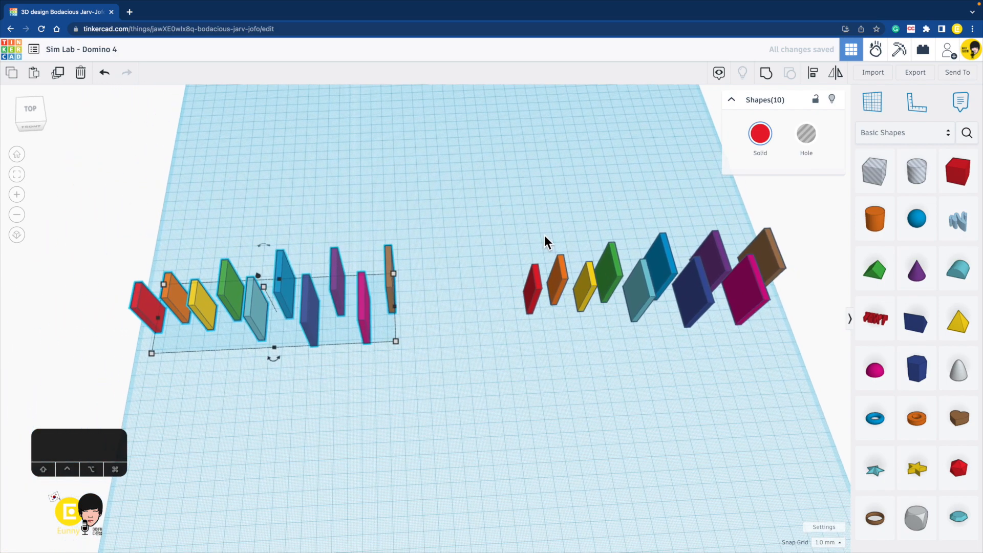
pyautogui.press('m')
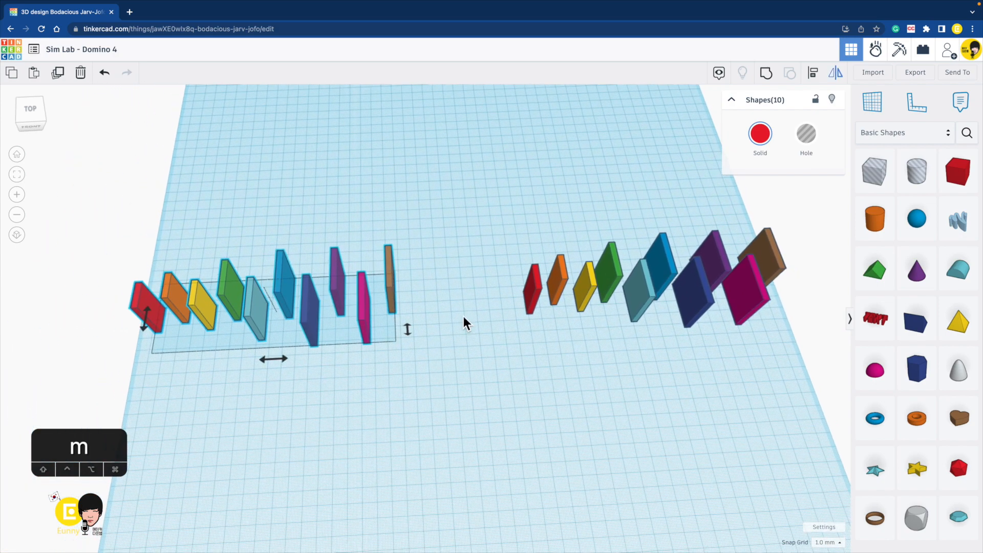
pyautogui.click(287, 361)
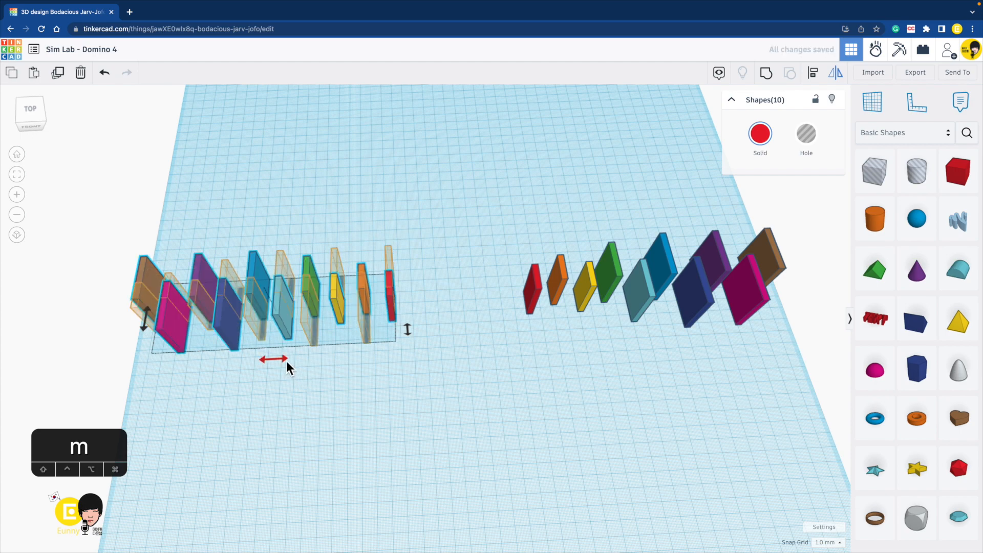
pyautogui.click(143, 330)
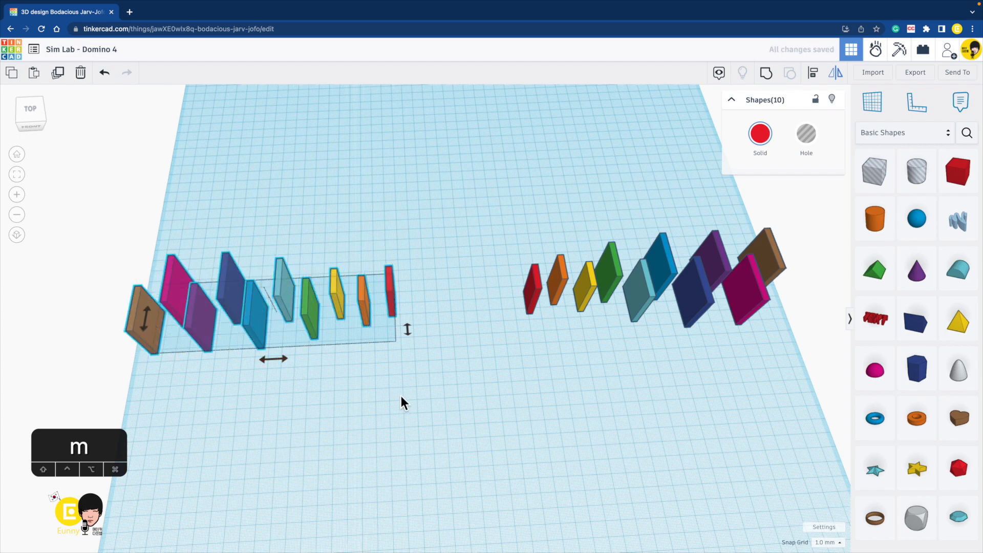
pyautogui.moveTo(345, 392); pyautogui.dragTo(587, 273, button='right')
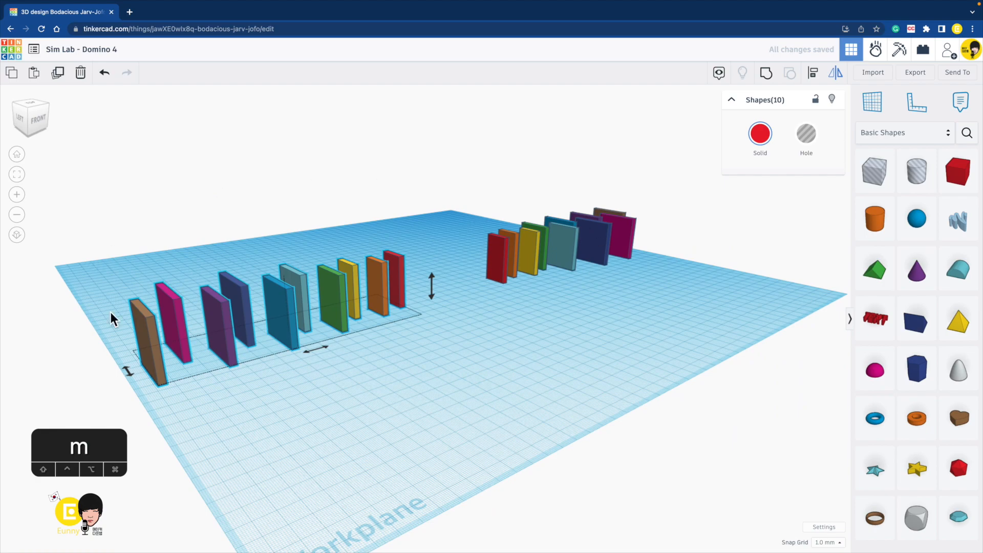
pyautogui.moveTo(391, 265); pyautogui.dragTo(441, 382, button='right')
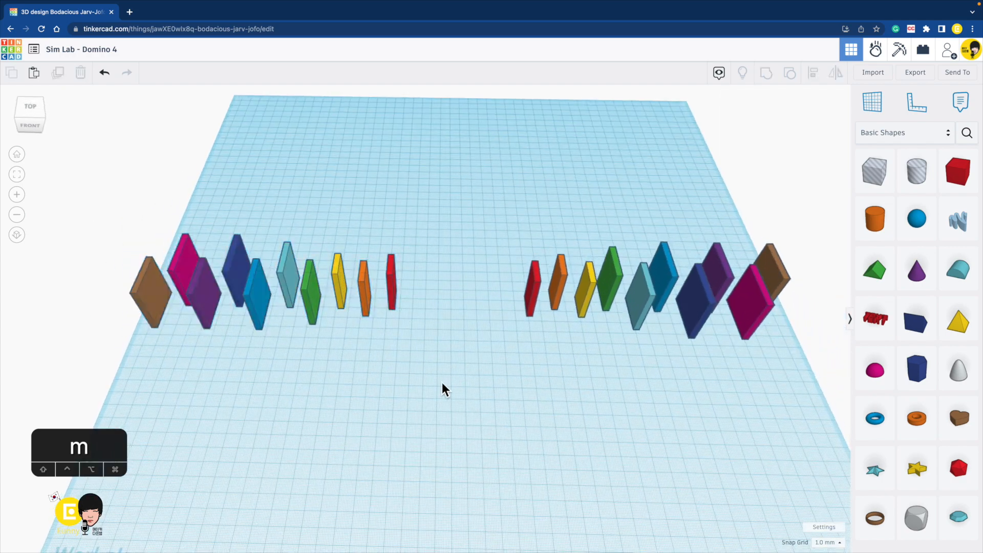
pyautogui.click(434, 383)
# Move both rows together about 21 mm back, duplicate them in place and rotate the copy horizontally by a sixteenth of a turn.
pyautogui.moveTo(133, 207); pyautogui.dragTo(776, 405)
pyautogui.moveTo(542, 301); pyautogui.dragTo(543, 284)
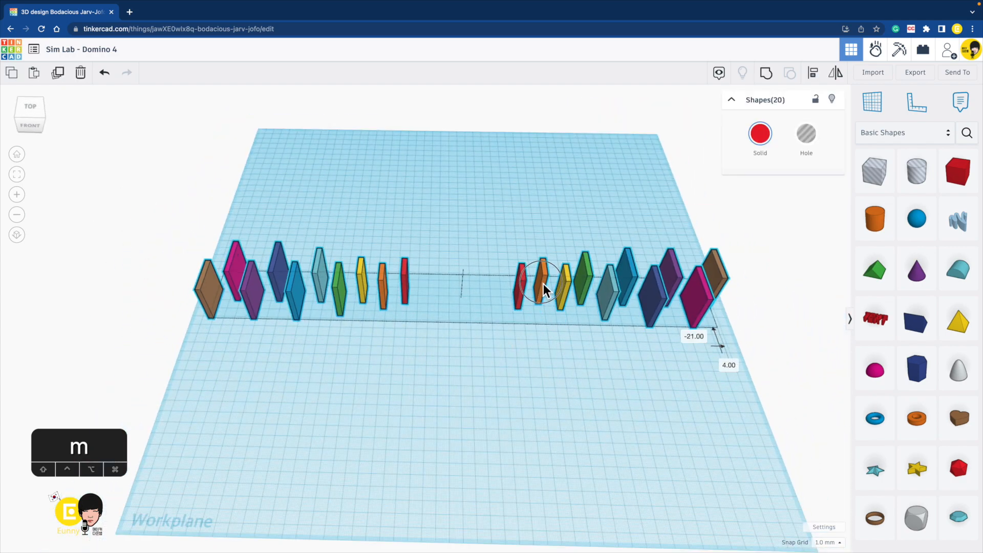
pyautogui.hotkey('ctrl', 'd')
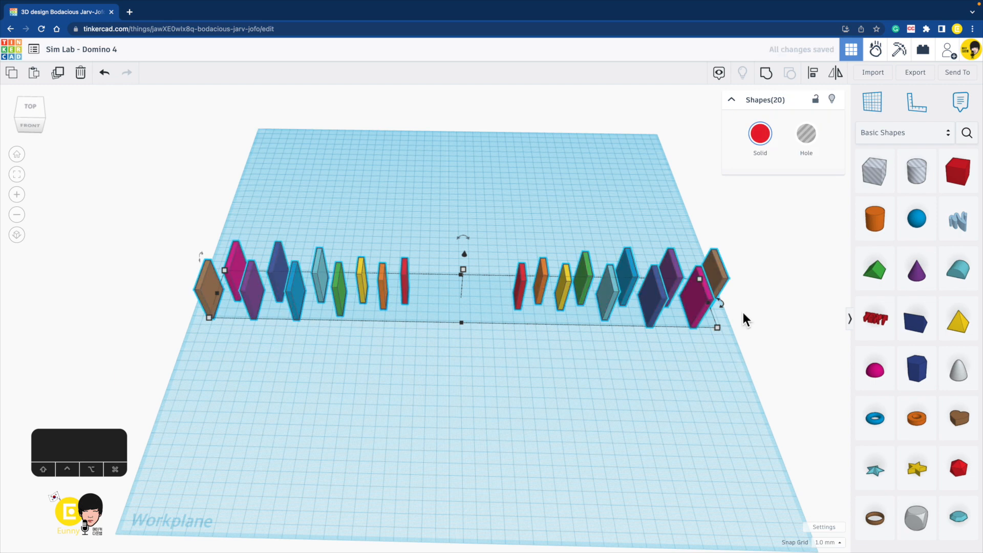
pyautogui.moveTo(722, 307); pyautogui.dragTo(658, 218)
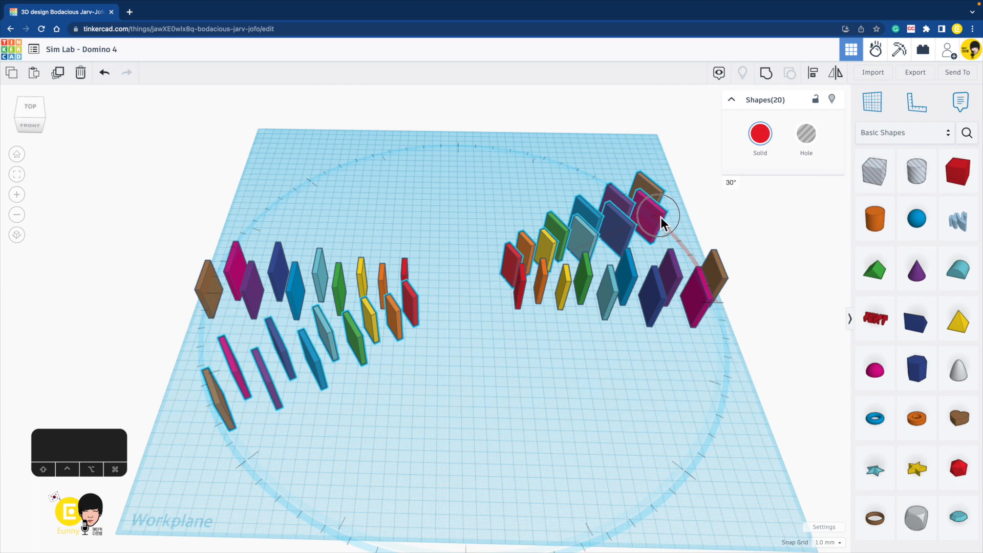
pyautogui.moveTo(660, 217); pyautogui.dragTo(633, 233)
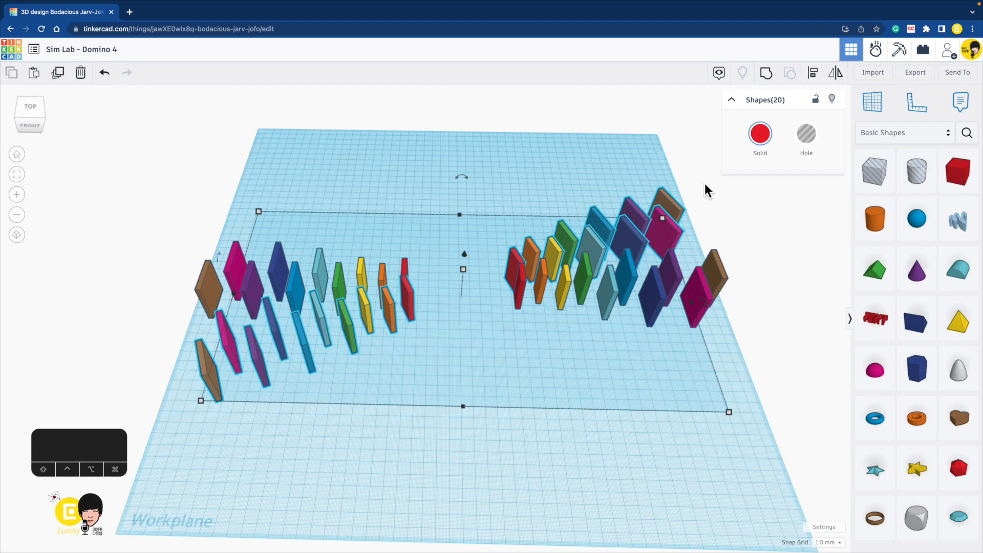
# Repeat the rotated duplication six times until the domino rows form a complete circle around the red ring.
pyautogui.press('super+d')
pyautogui.press('super+d')
pyautogui.press('super+d')
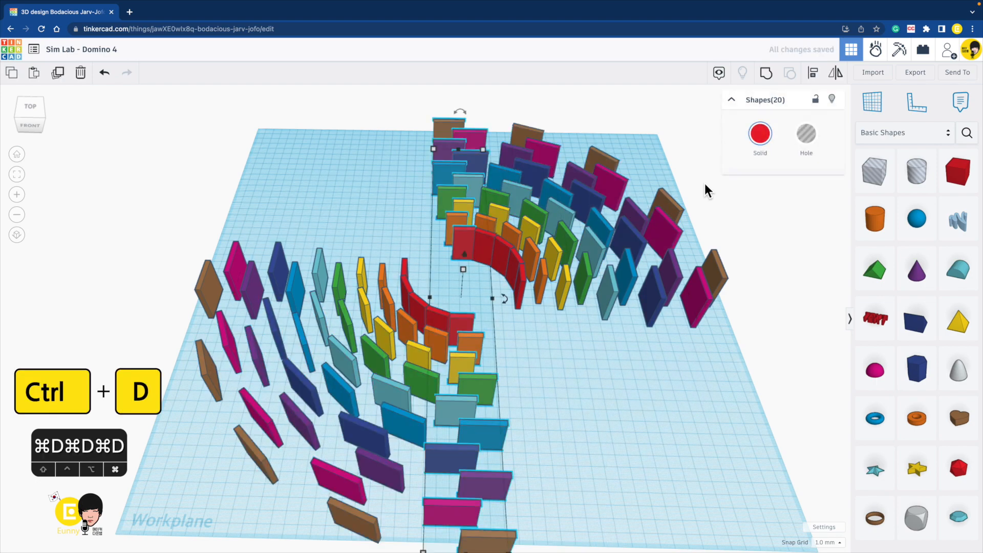
pyautogui.press('super+d')
pyautogui.press('super+d')
pyautogui.press('super+d')
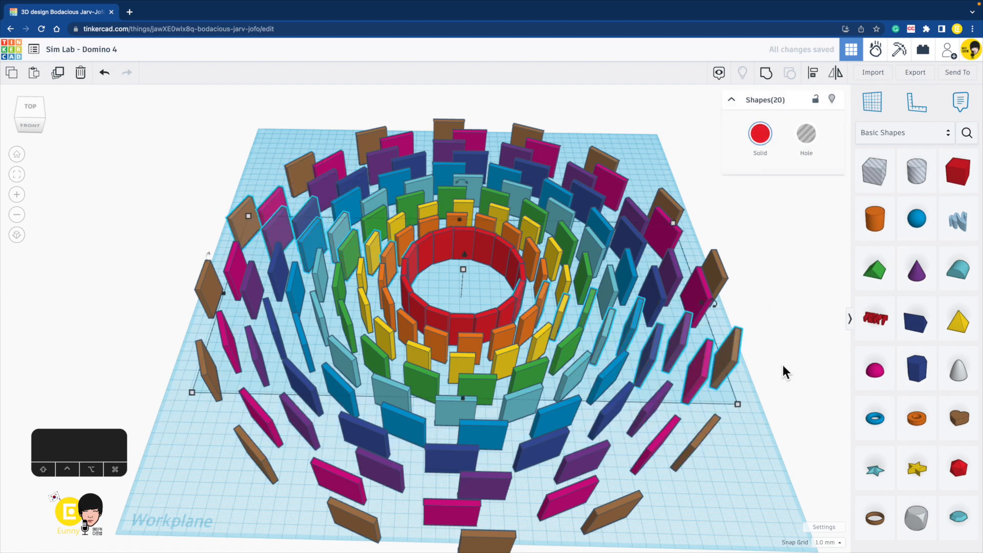
pyautogui.click(782, 363)
# Select all the dominoes and shift the whole circle about 15.5 mm and 3 mm so it sits centered on the workplane.
pyautogui.moveTo(757, 296); pyautogui.dragTo(760, 339, button='right')
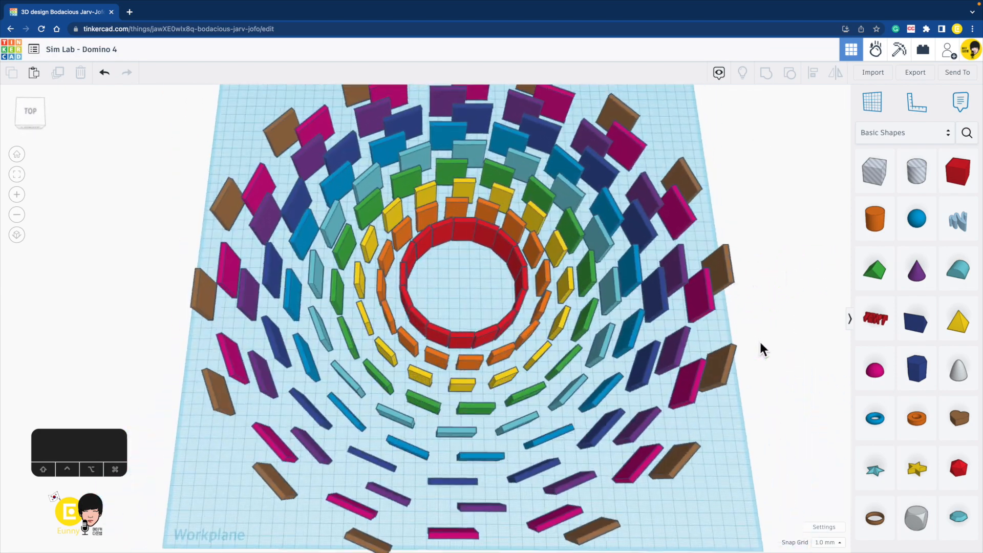
pyautogui.scroll(-3, 760, 340)
pyautogui.moveTo(727, 463); pyautogui.dragTo(665, 425, button='middle')
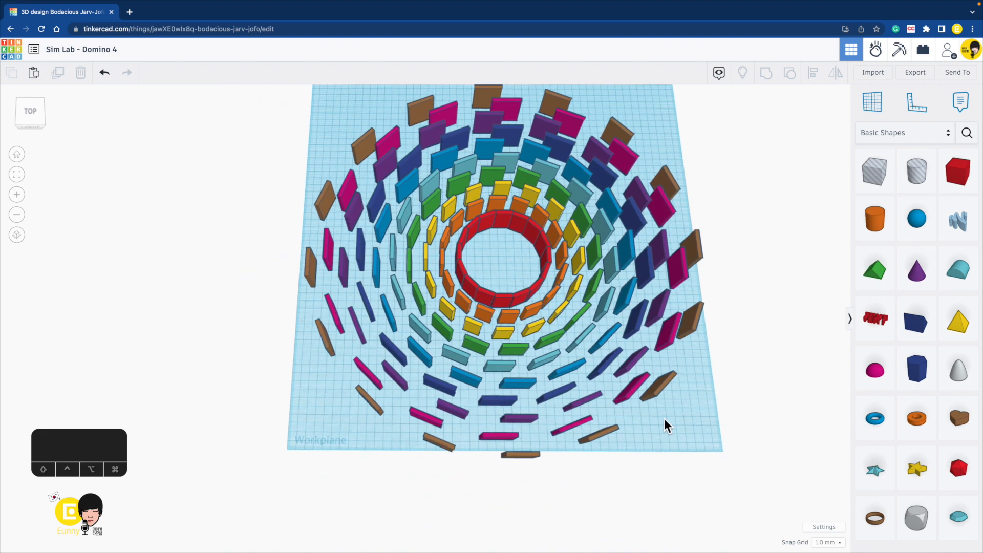
pyautogui.hotkey('ctrl', 'a')
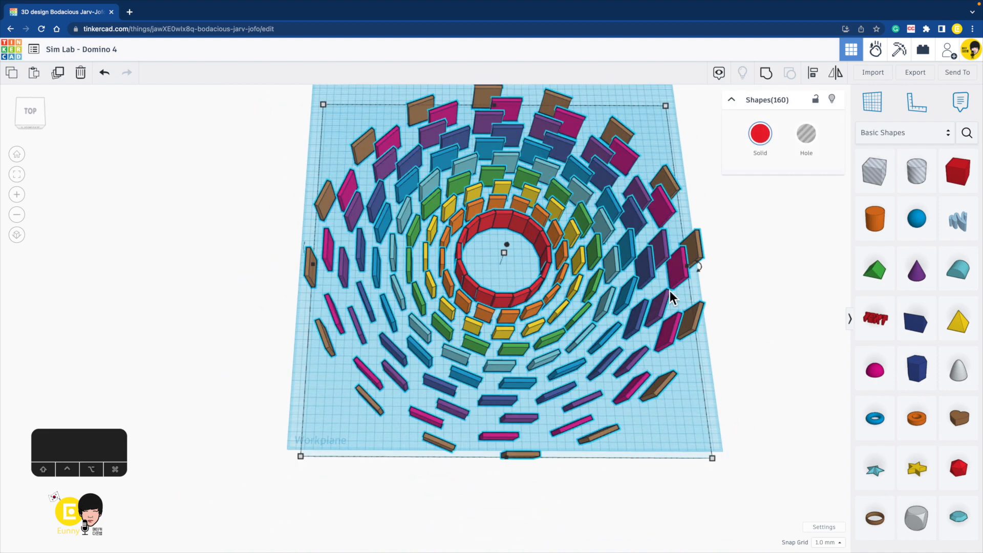
pyautogui.press('f')
pyautogui.moveTo(521, 309); pyautogui.dragTo(520, 297)
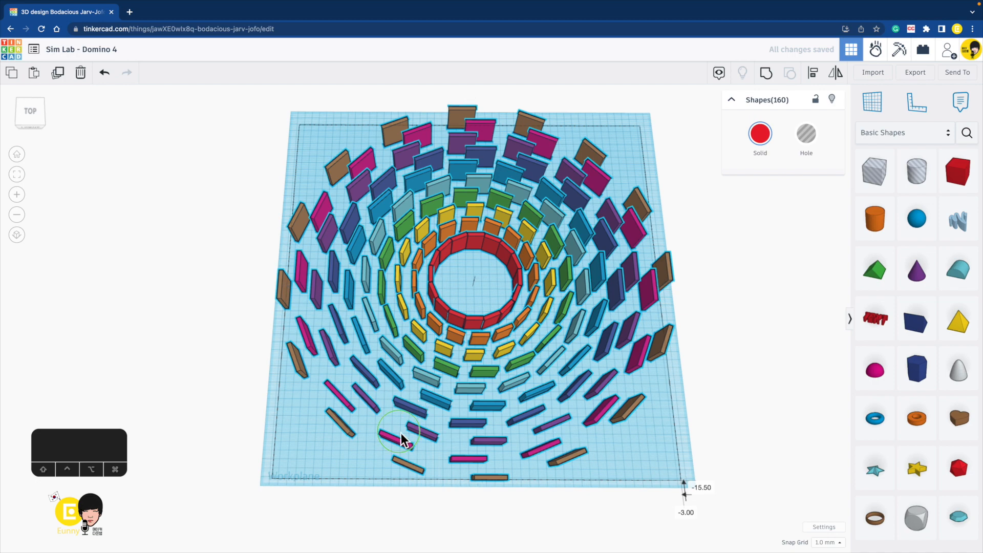
pyautogui.moveTo(404, 439); pyautogui.dragTo(529, 336, button='right')
pyautogui.moveTo(455, 365); pyautogui.dragTo(428, 445, button='right')
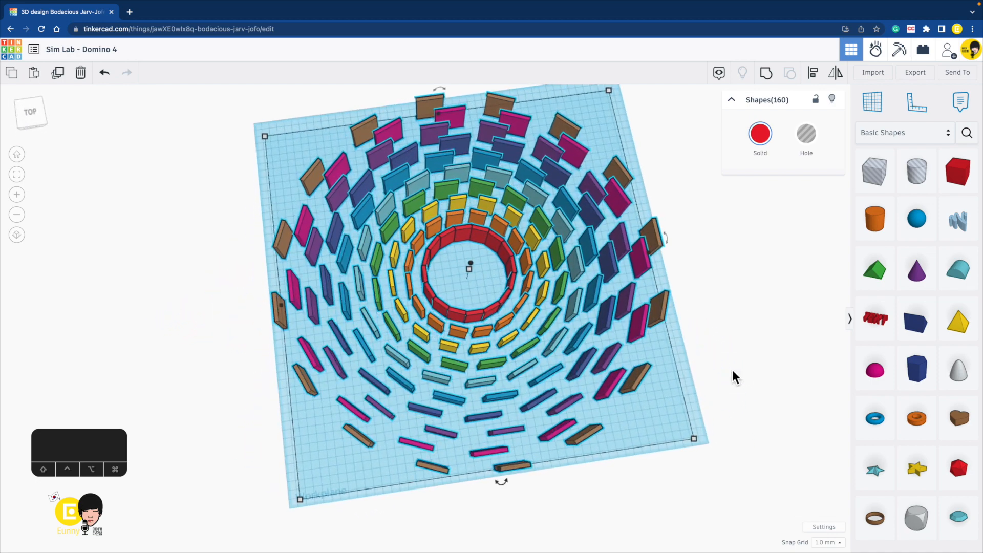
pyautogui.click(733, 377)
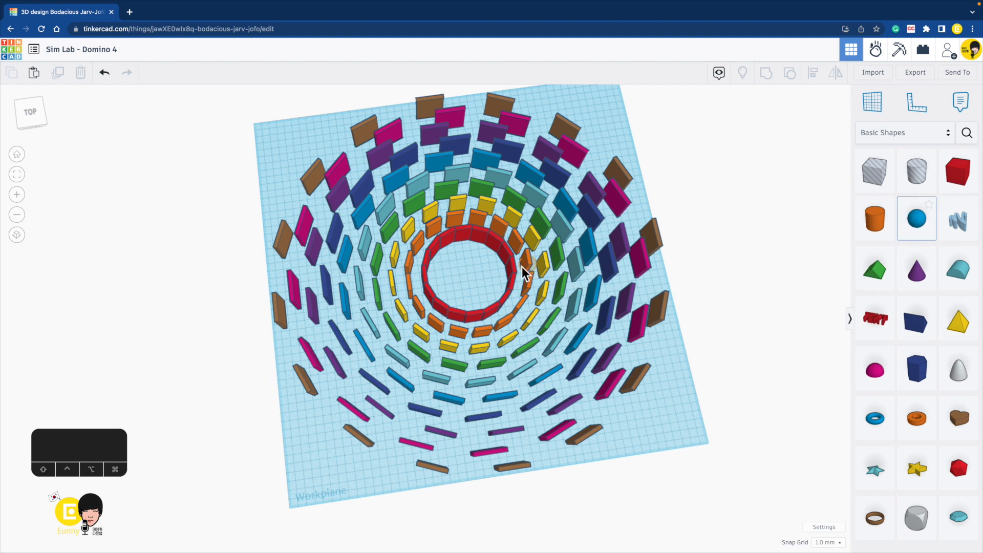
# Place a sphere inside the red ring and color it white.
pyautogui.click(470, 279)
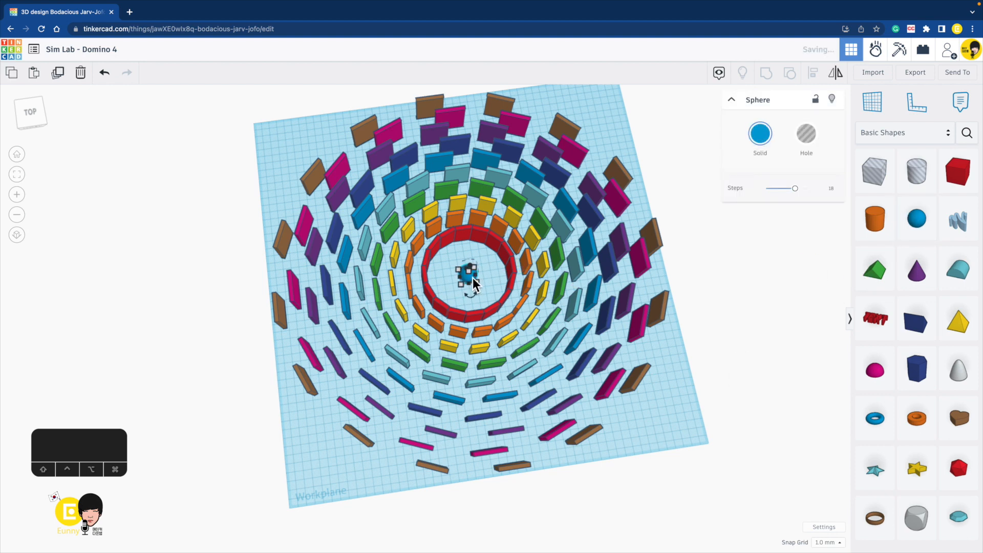
pyautogui.click(760, 134)
pyautogui.click(920, 205)
pyautogui.moveTo(514, 233); pyautogui.dragTo(484, 235, button='right')
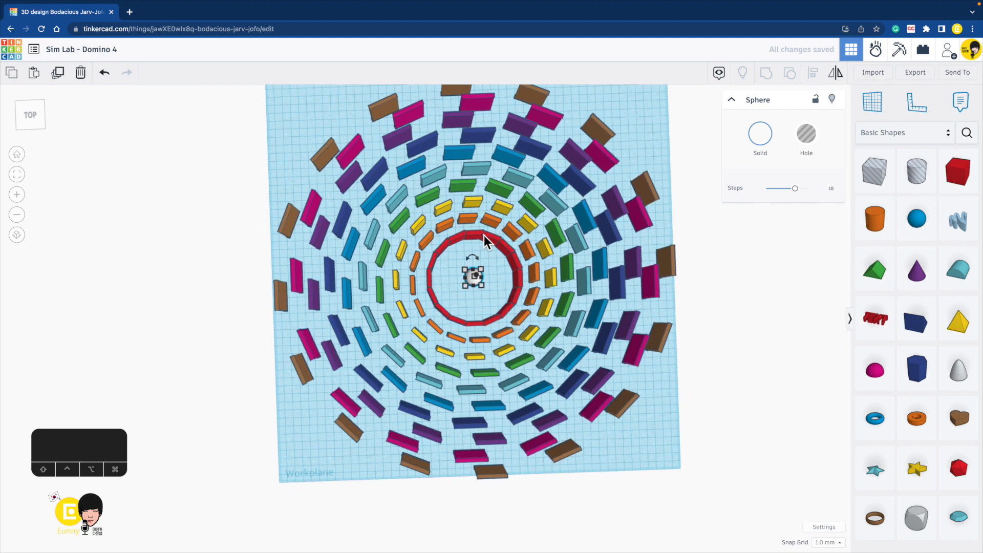
# In an orthographic top view, nudge the sphere 3 mm toward the front and 2 mm to the left to center it.
pyautogui.click(32, 116)
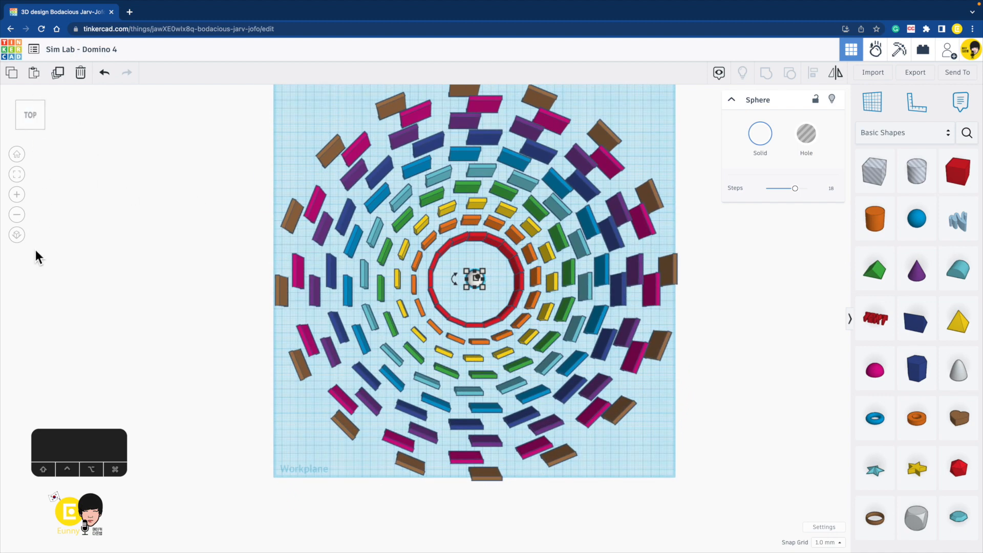
pyautogui.click(20, 238)
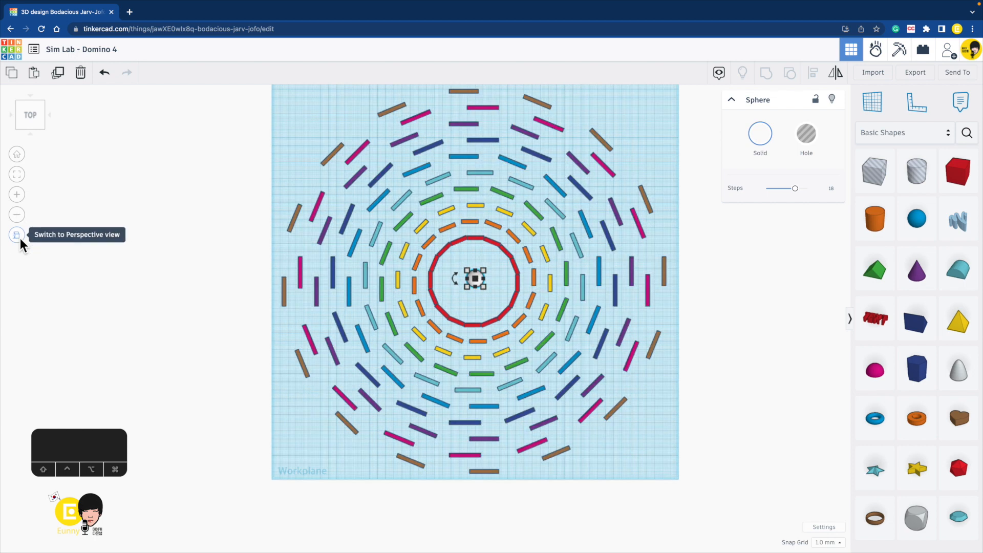
pyautogui.press('Down')
pyautogui.press('Down')
pyautogui.press('Down')
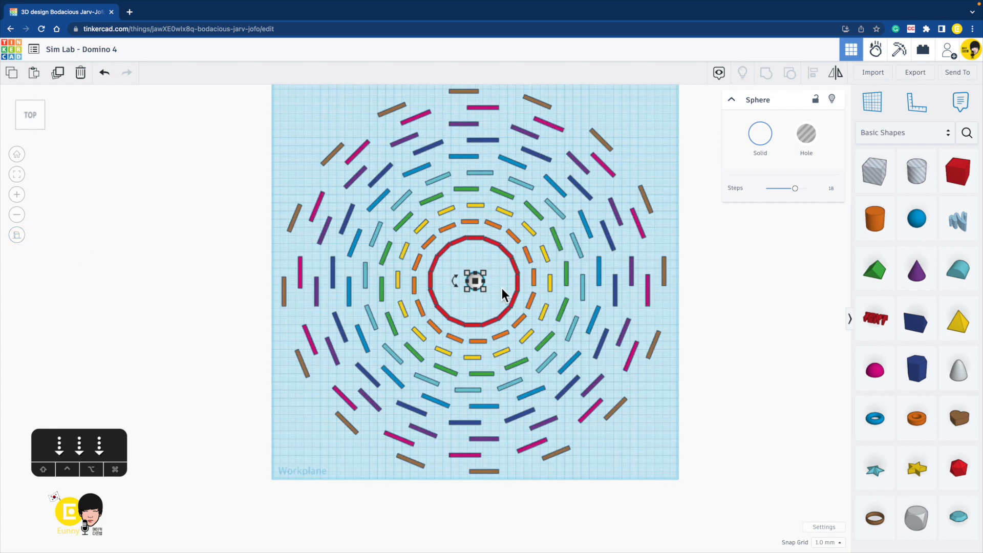
pyautogui.press('Left')
pyautogui.press('Left')
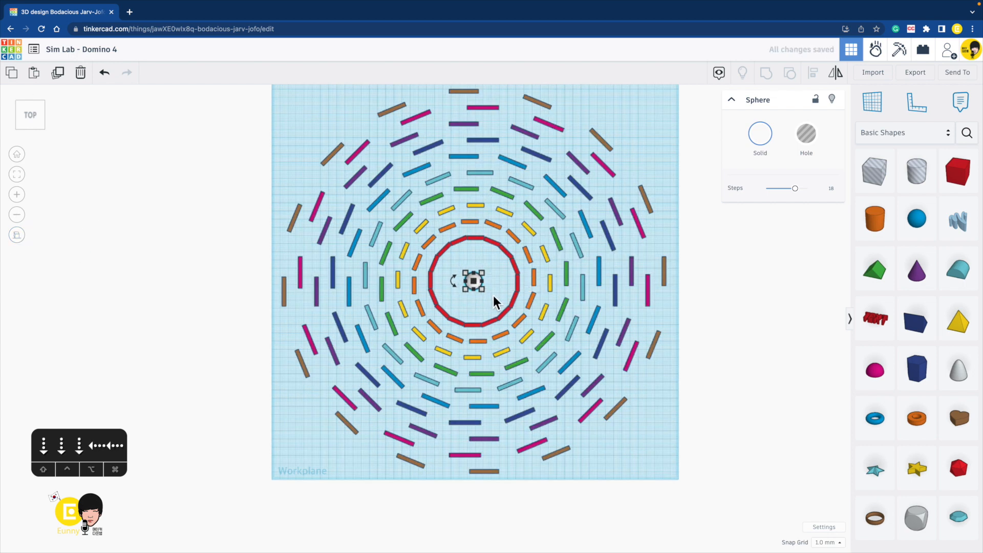
# Enlarge the sphere uniformly about its center to about 136 mm and raise it about 157 mm above the workplane.
pyautogui.moveTo(482, 290); pyautogui.dragTo(534, 317)
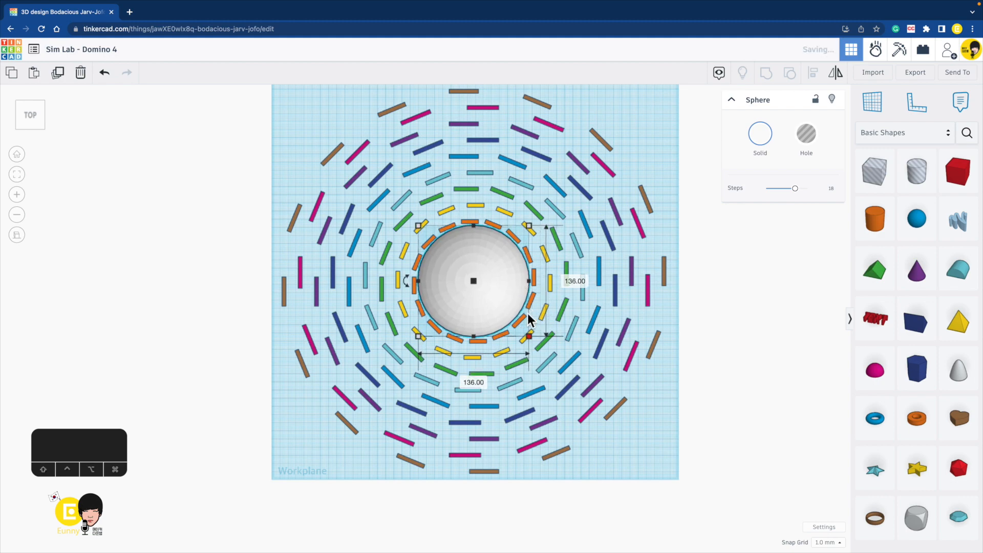
pyautogui.moveTo(419, 349); pyautogui.dragTo(462, 258, button='right')
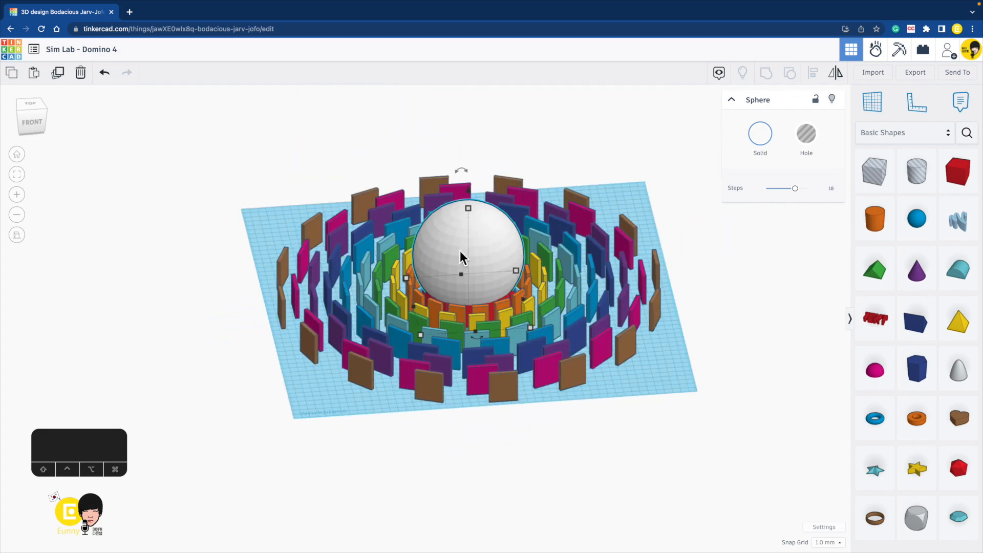
pyautogui.moveTo(472, 194); pyautogui.dragTo(467, 87)
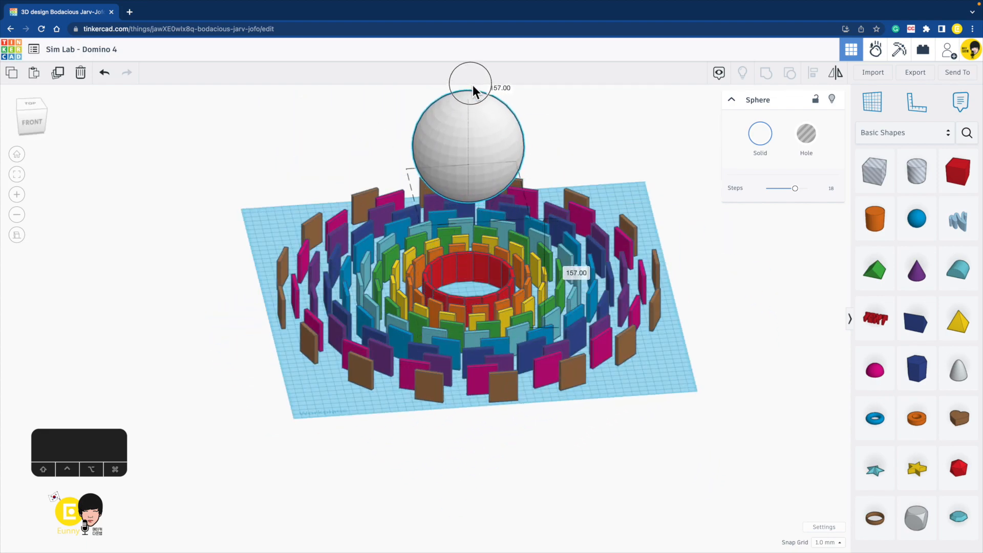
# Switch the 3D view from orthographic back to perspective and deselect the sphere.
pyautogui.moveTo(646, 314); pyautogui.dragTo(357, 346, button='right')
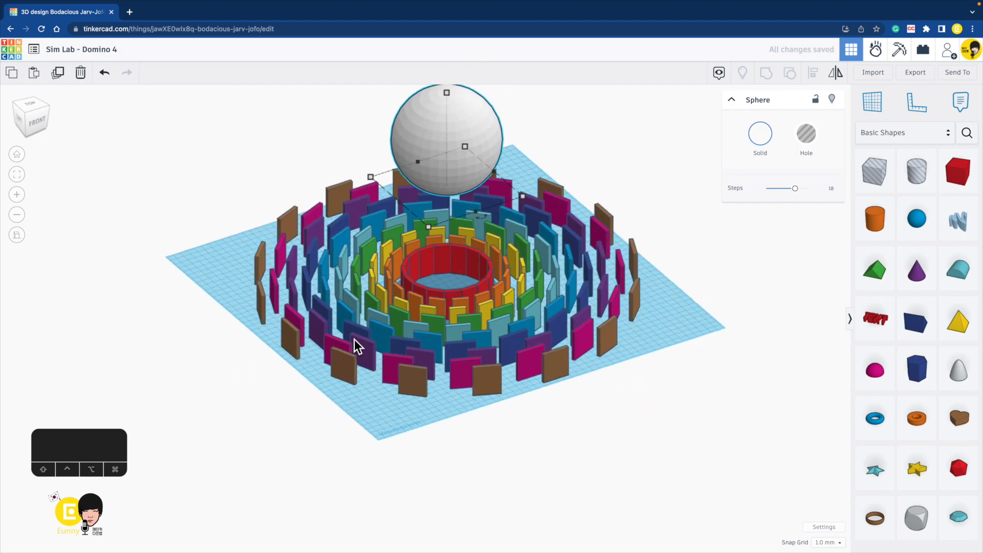
pyautogui.click(23, 238)
pyautogui.click(23, 238)
pyautogui.click(23, 238)
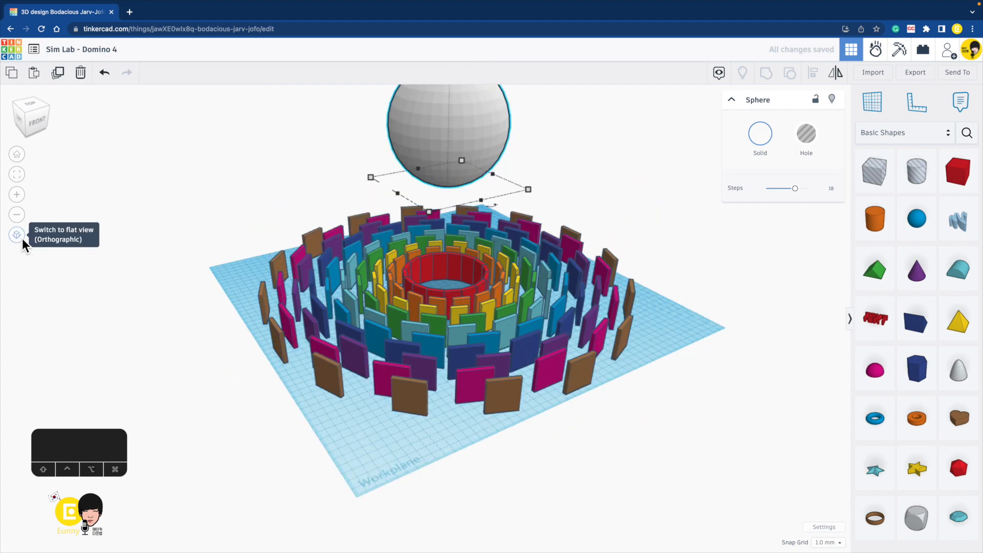
pyautogui.click(164, 228)
# Open the design in the physics simulator, run the sphere drop from a raised corner view, and reset it.
pyautogui.moveTo(264, 182); pyautogui.dragTo(354, 250, button='middle')
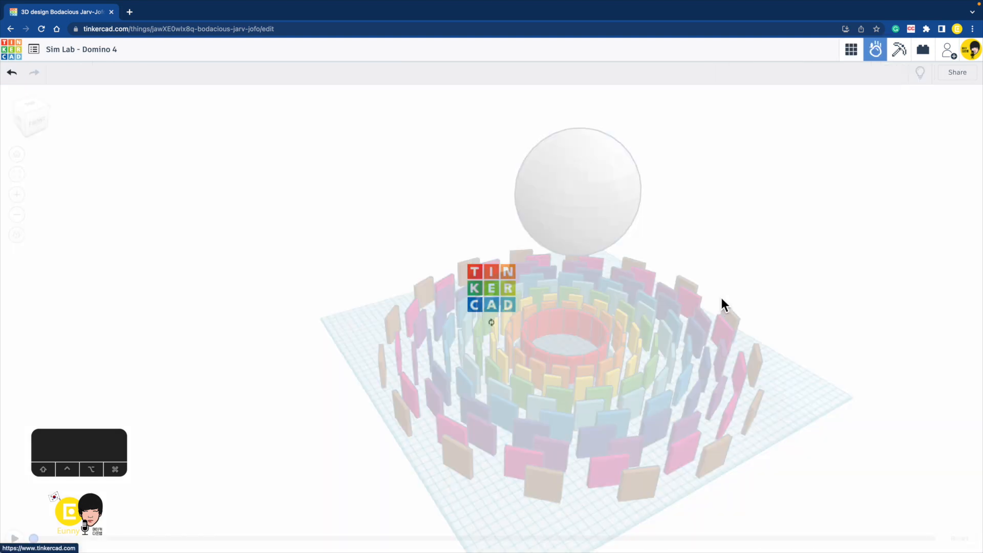
pyautogui.moveTo(807, 288); pyautogui.dragTo(721, 276, button='middle')
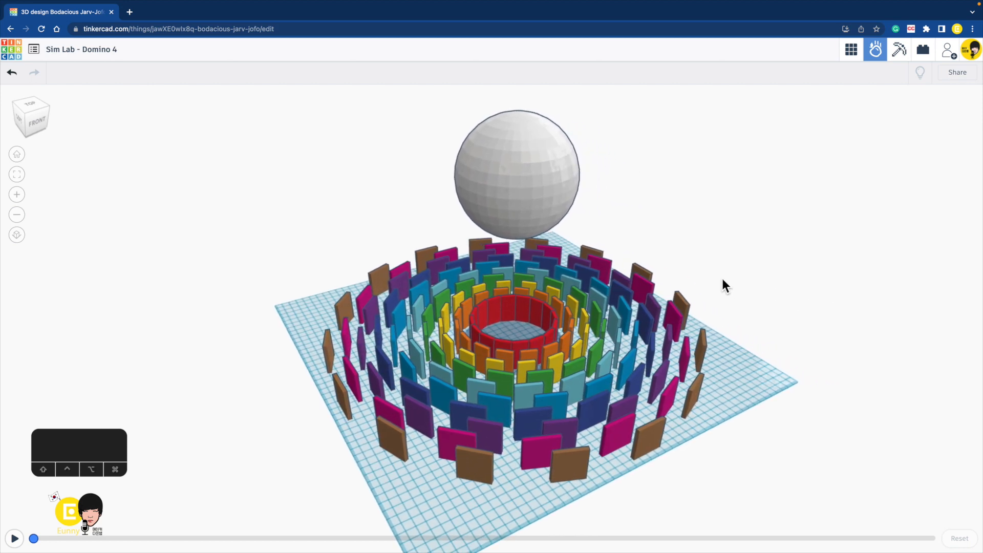
pyautogui.click(15, 538)
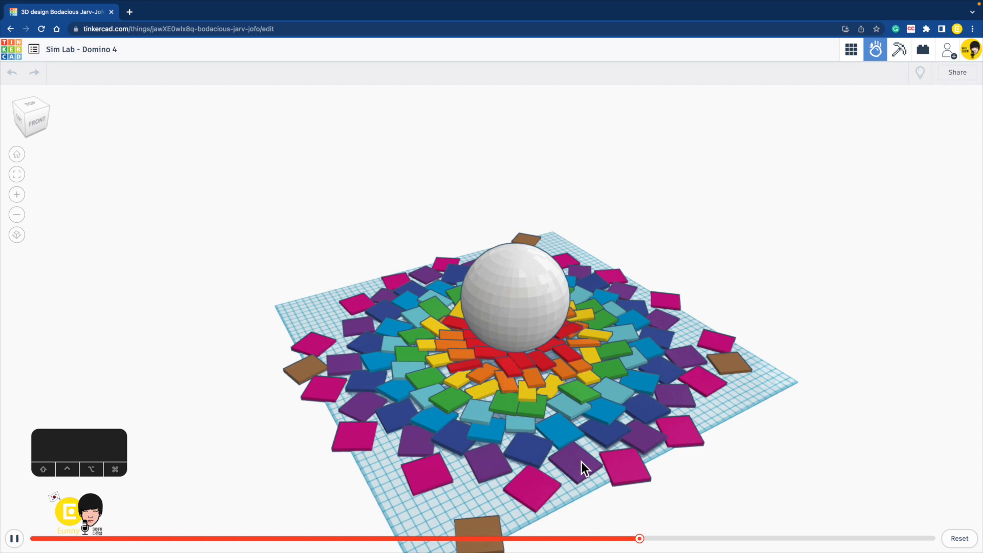
pyautogui.click(958, 538)
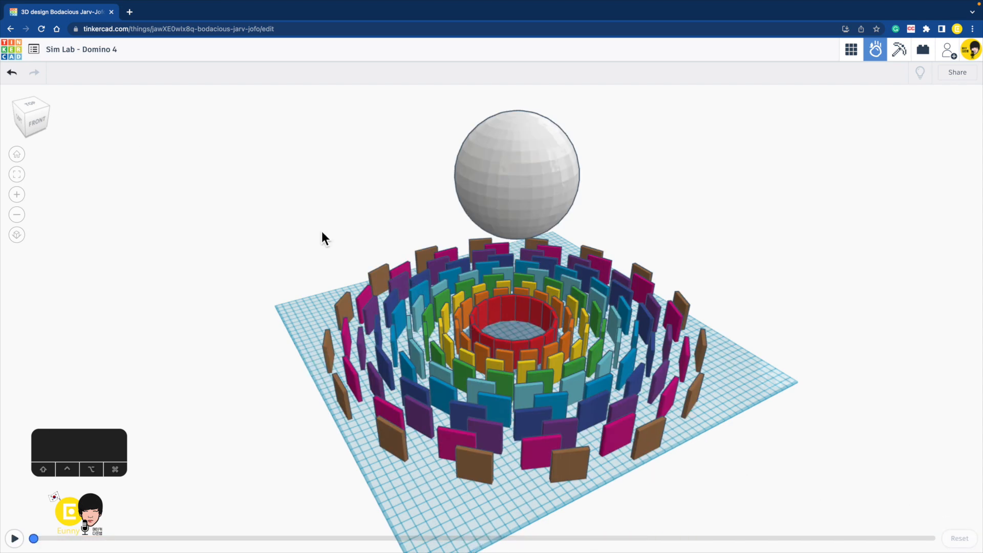
# Replay the sphere drop from directly above and from a raised front view, resetting the simulation between runs.
pyautogui.click(37, 108)
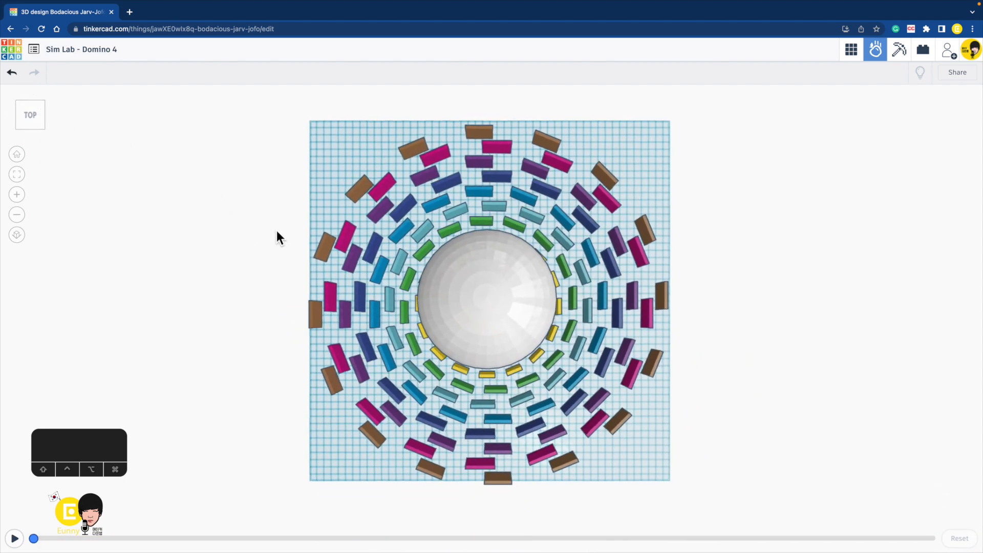
pyautogui.click(14, 539)
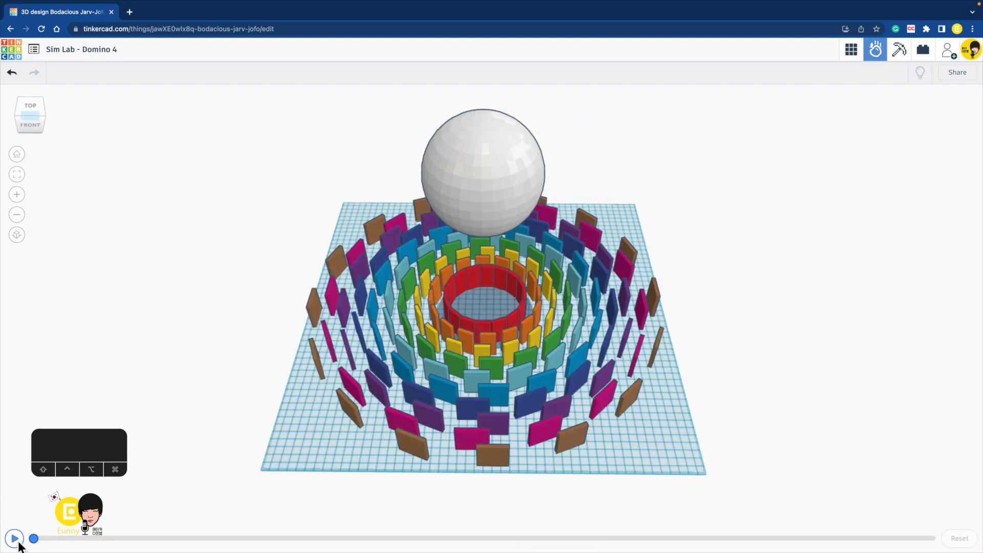
pyautogui.click(14, 538)
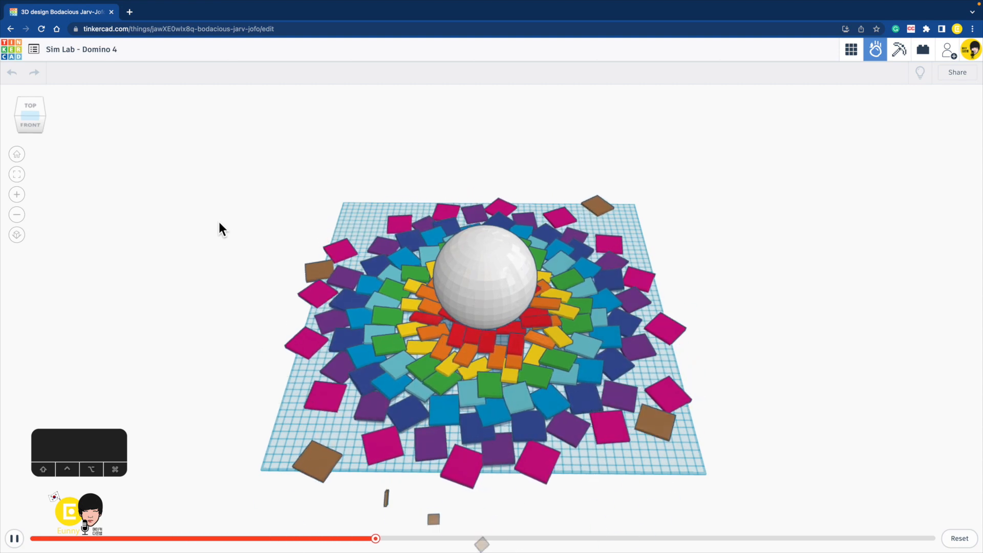
pyautogui.click(959, 538)
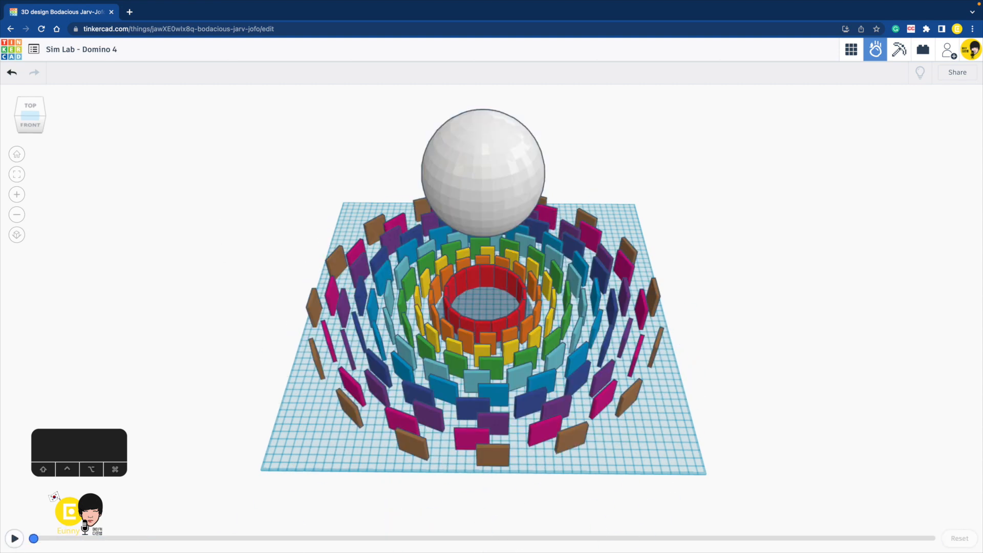
pyautogui.click(18, 544)
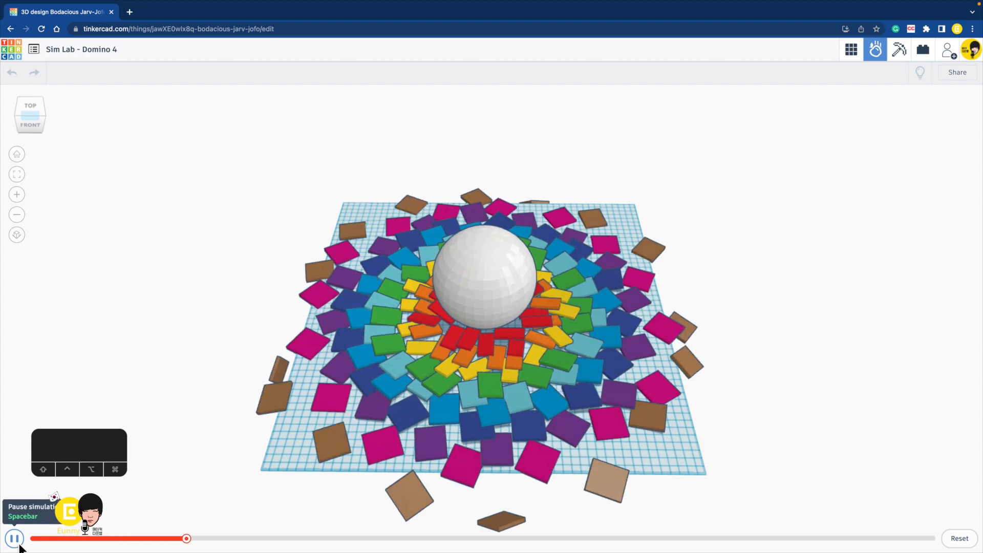